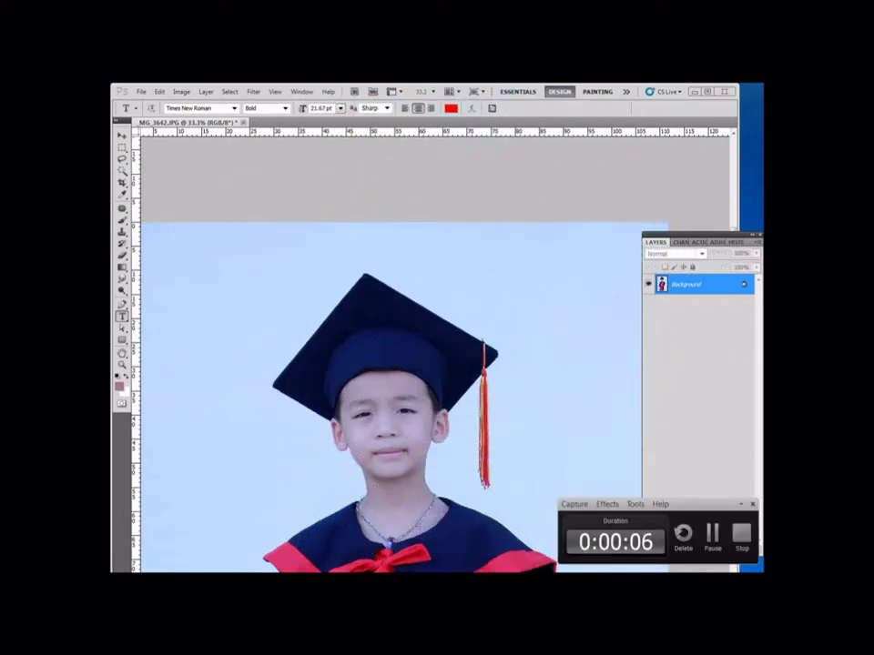
Finish painting the boy's lips red on the new layer and run the "moi do" action to tint them
key("ctrl+0")
key("ctrl+plus")
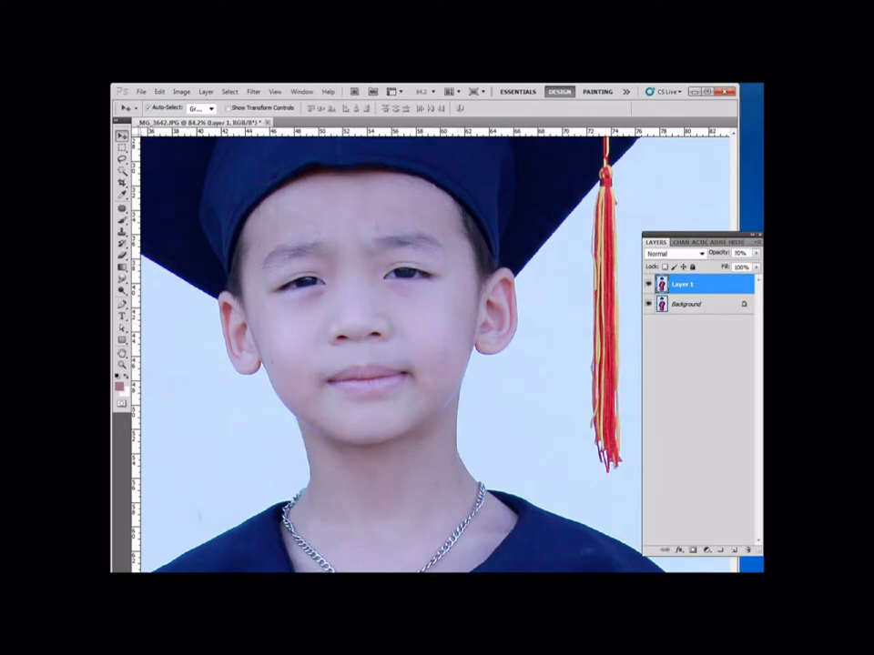
scroll(342, 287, "up", 5)
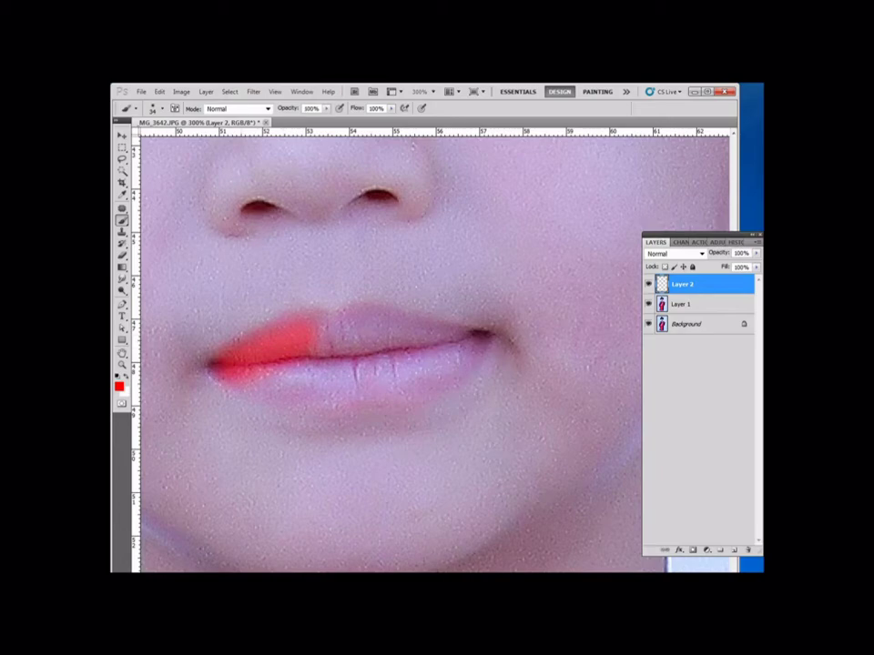
mouse_move(232, 363)
left_mouse_down()
mouse_move(337, 337)
mouse_move(457, 350)
mouse_move(271, 381)
mouse_move(401, 360)
left_mouse_up()
left_click(698, 242)
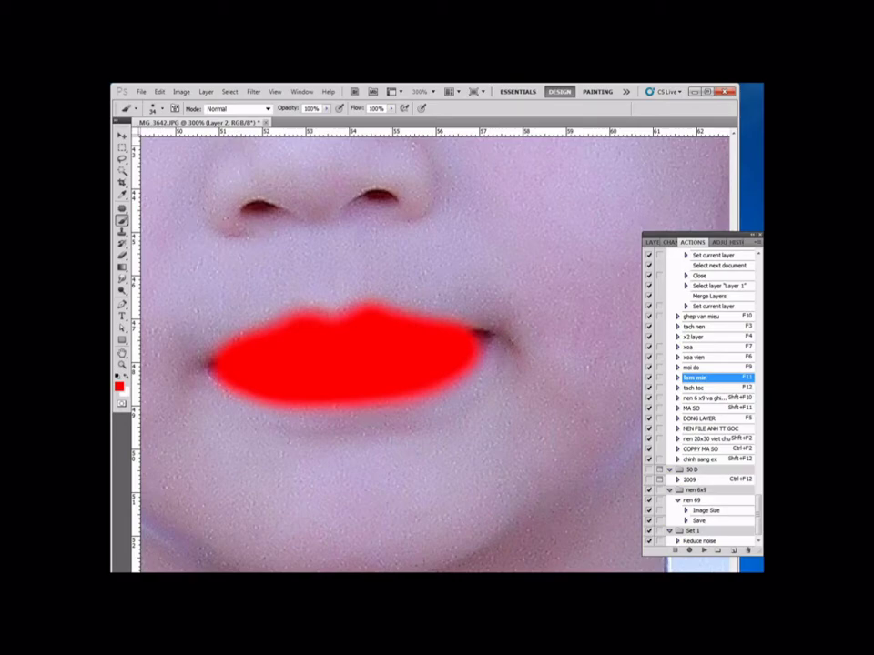
key("F9")
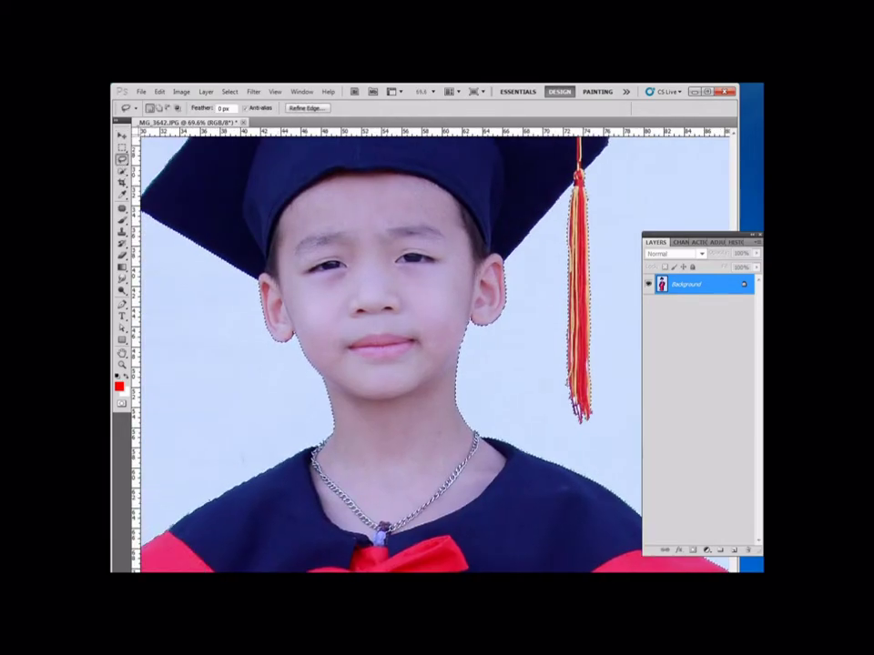
Open the background image canh net.jpg from the Desktop
key("ctrl+o")
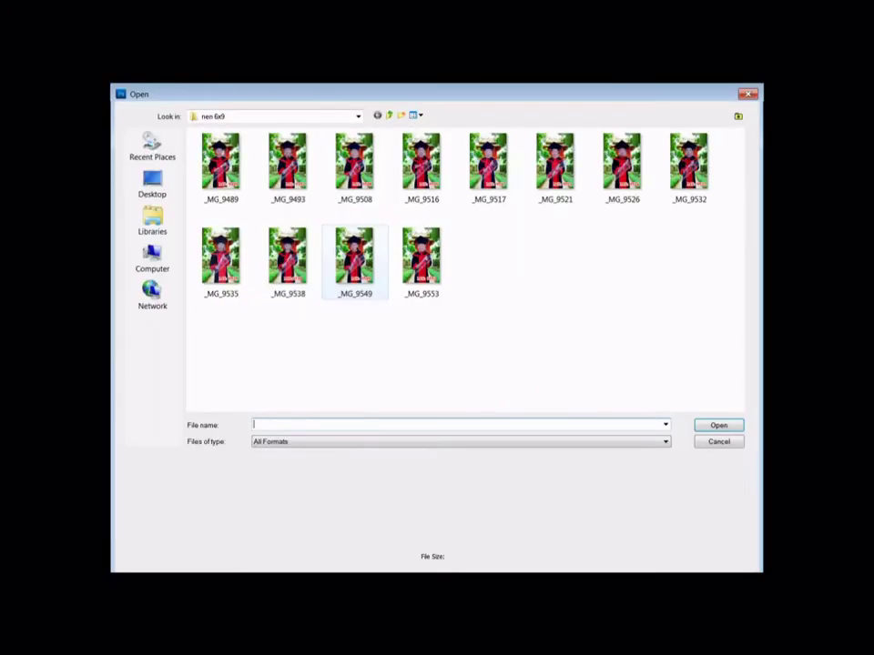
left_click(153, 184)
scroll(399, 284, "down", 5)
left_click(257, 193)
left_click(718, 425)
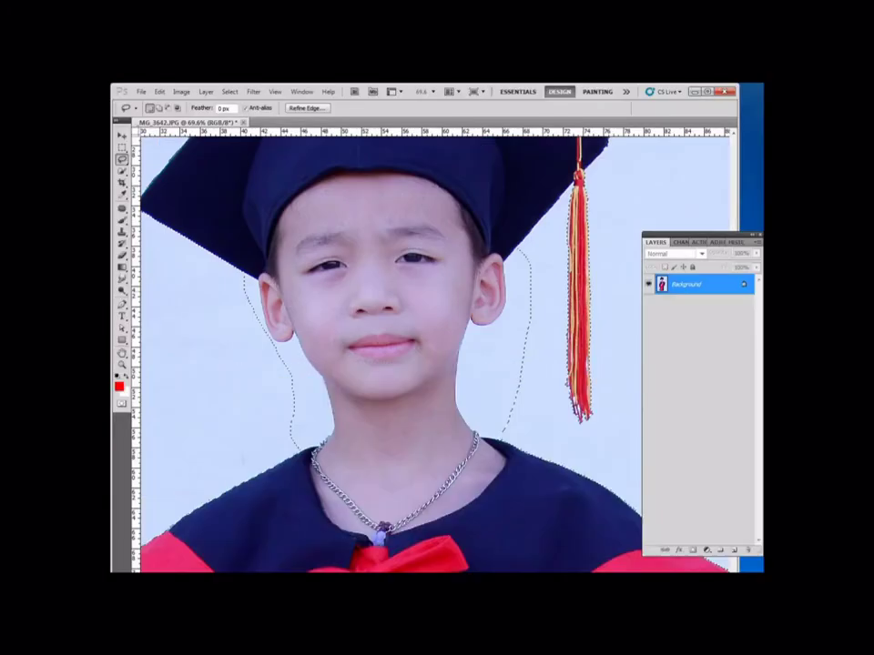
Place the selected boy as a new layer over the temple garden in canh net.jpg
key("ctrl+Tab")
key("ctrl+j")
left_click_drag(373, 314, 441, 328)
scroll(436, 281, "down", 1)
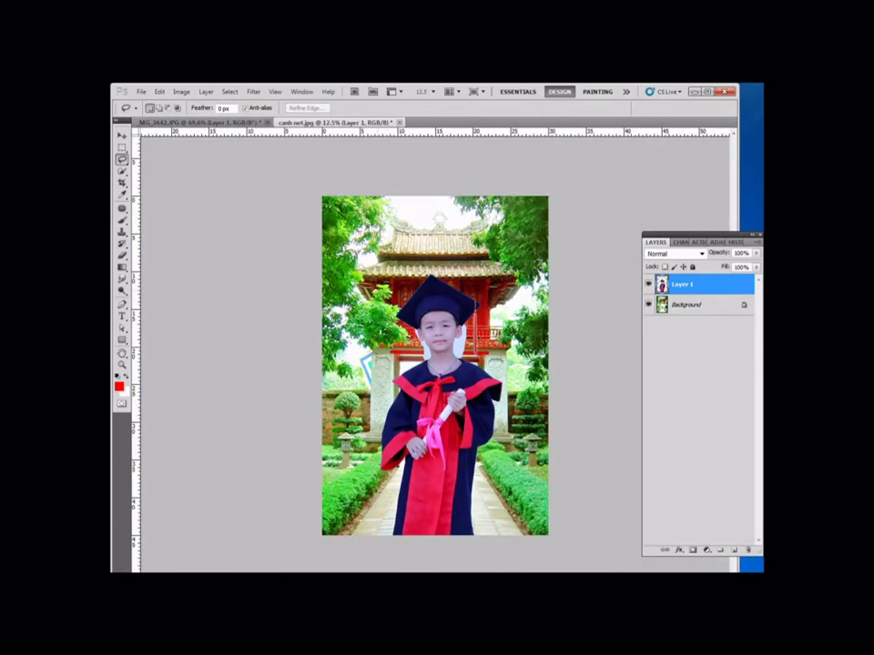
scroll(436, 280, "up", 7)
key("ctrl+d")
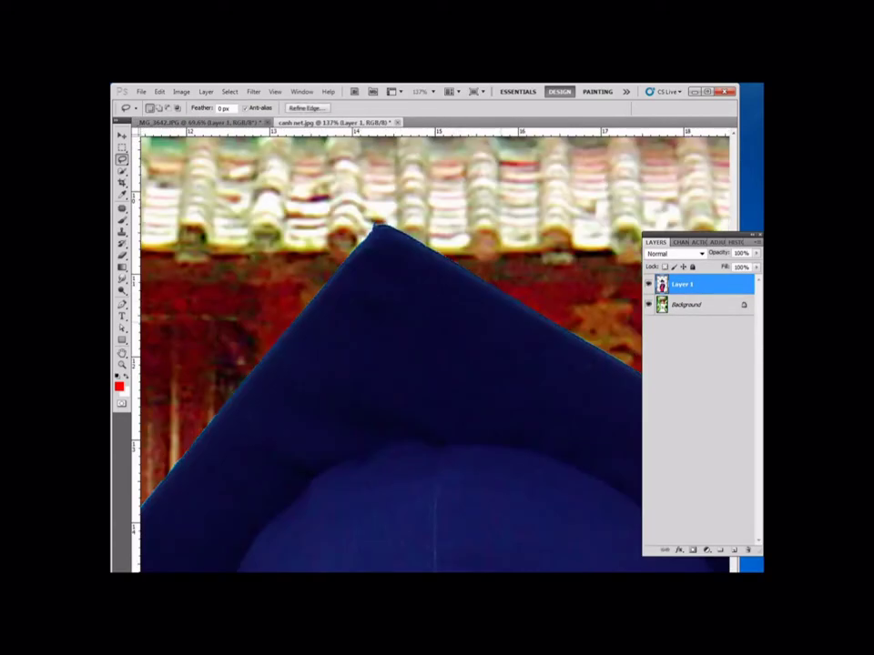
Hide the rulers and transform the boy layer, enlarging it, tilting it slightly clockwise and moving it up on the background
scroll(499, 275, "up", 2)
scroll(436, 280, "down", 8)
key("ctrl+r")
key("ctrl+t")
left_click_drag(539, 271, 553, 251)
left_click_drag(561, 243, 563, 247)
mouse_move(465, 365)
left_mouse_down()
mouse_move(469, 359)
mouse_move(459, 358)
left_mouse_up()
key("Return")
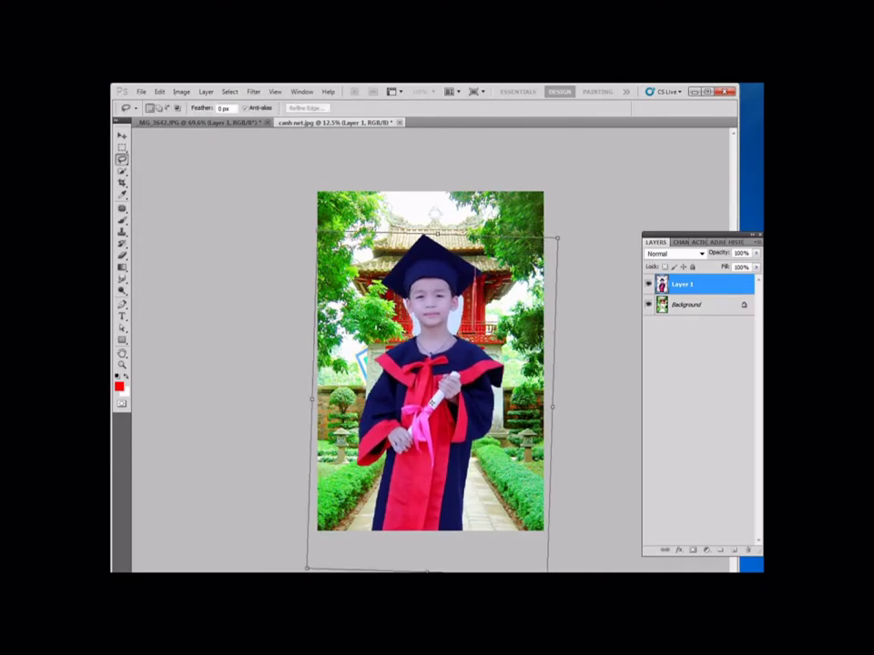
Draw a Pen path around the boy's head down to mid-neck and convert it to a selection
scroll(459, 300, "up", 4)
scroll(433, 355, "down", 1)
key("p")
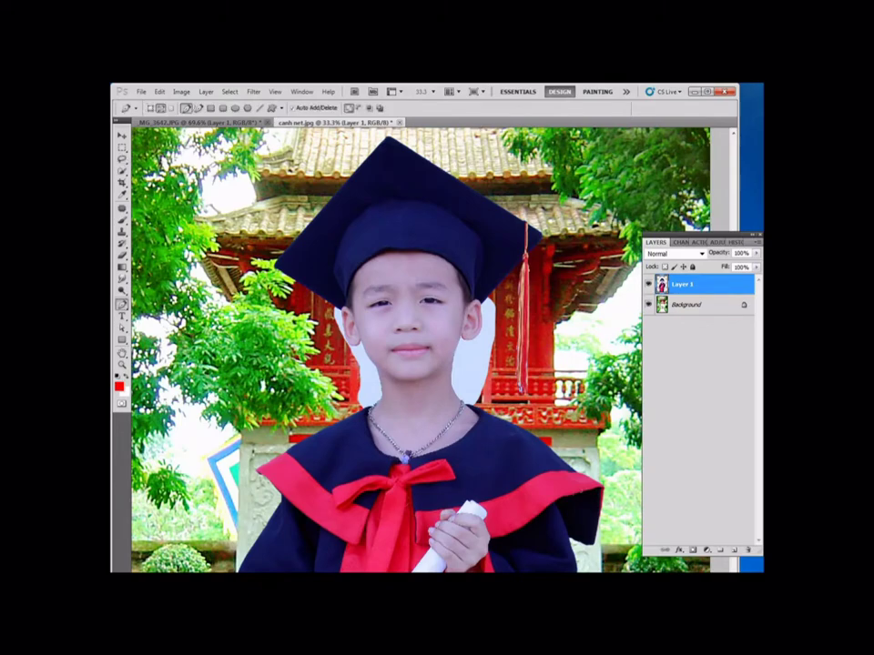
key("ctrl+plus")
key("ctrl+plus")
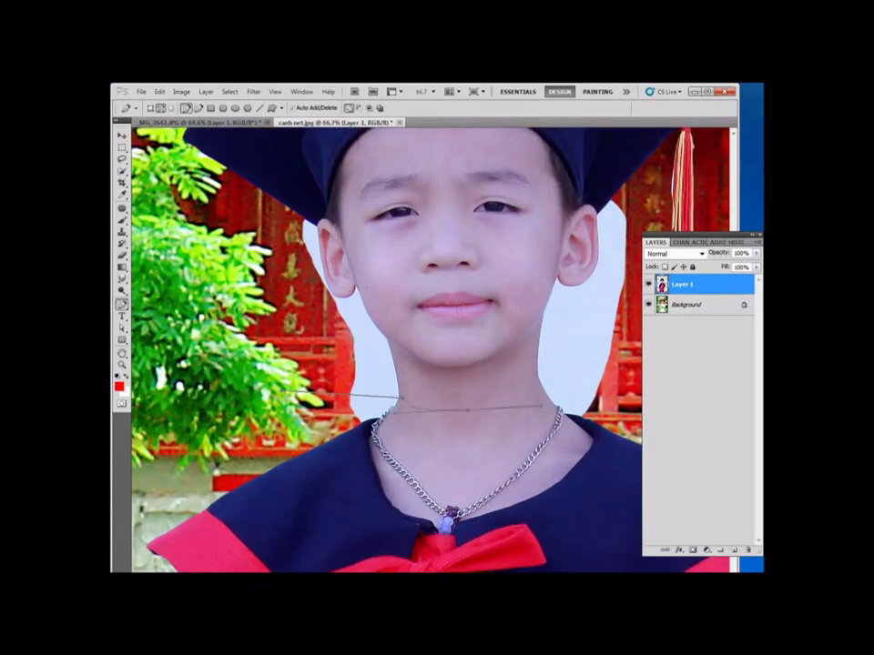
key("ctrl+minus")
key("ctrl+minus")
key("ctrl+minus")
key("ctrl+minus")
key("ctrl+minus")
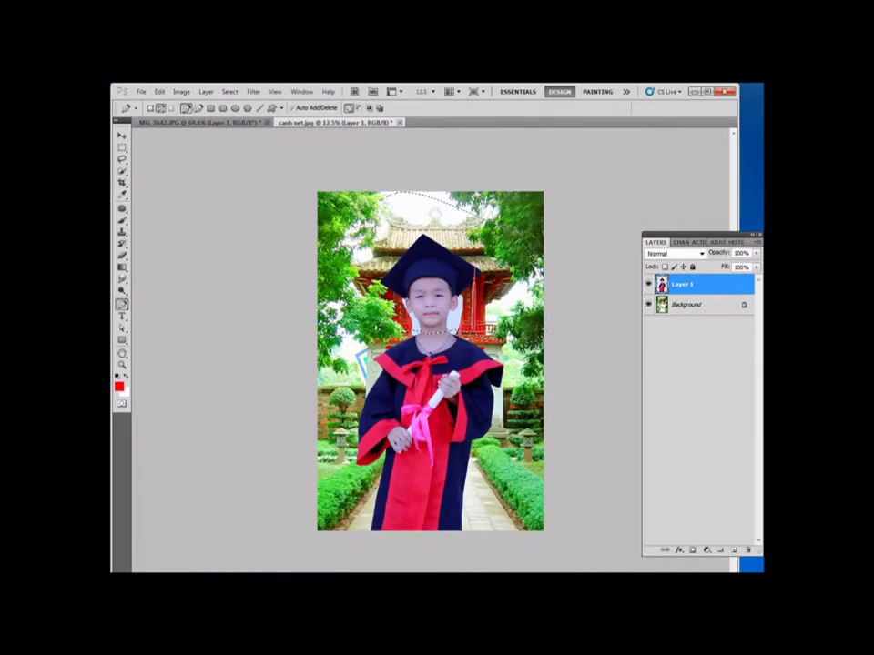
Feather the head selection and copy the head to its own layer
key("shift+F6")
key("Return")
key("ctrl+j")
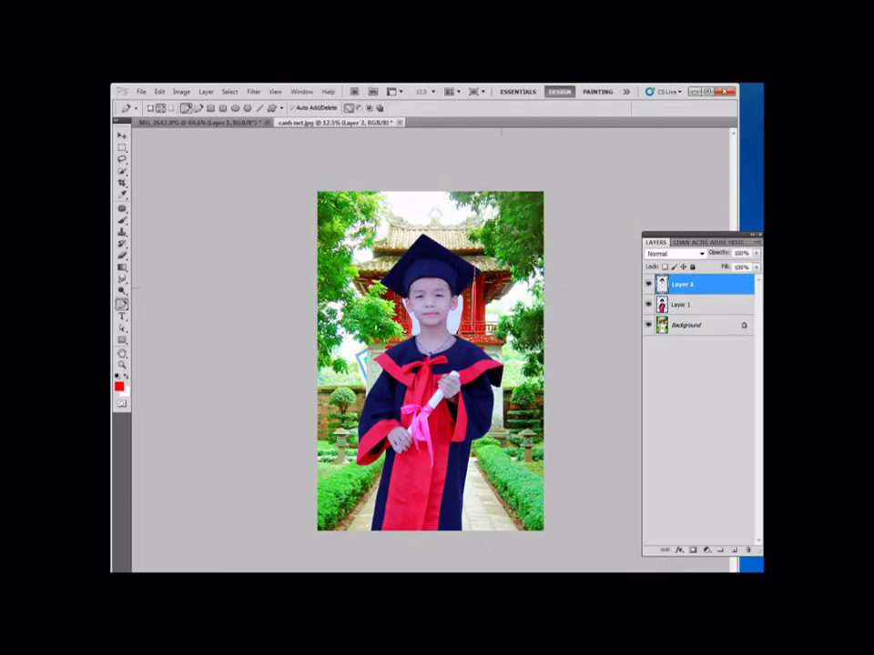
Rotate the body on Layer 1 counterclockwise beneath the separate head and shift it slightly sideways
left_click(696, 305)
key("ctrl+t")
left_click_drag(569, 223, 544, 206)
left_click_drag(428, 382, 431, 382)
key("Return")
Move the head on Layer 2 slightly sideways to line it up with the neck of the body
key("ctrl+plus")
key("ctrl+plus")
key("ctrl+plus")
key("ctrl+plus")
key("ctrl+plus")
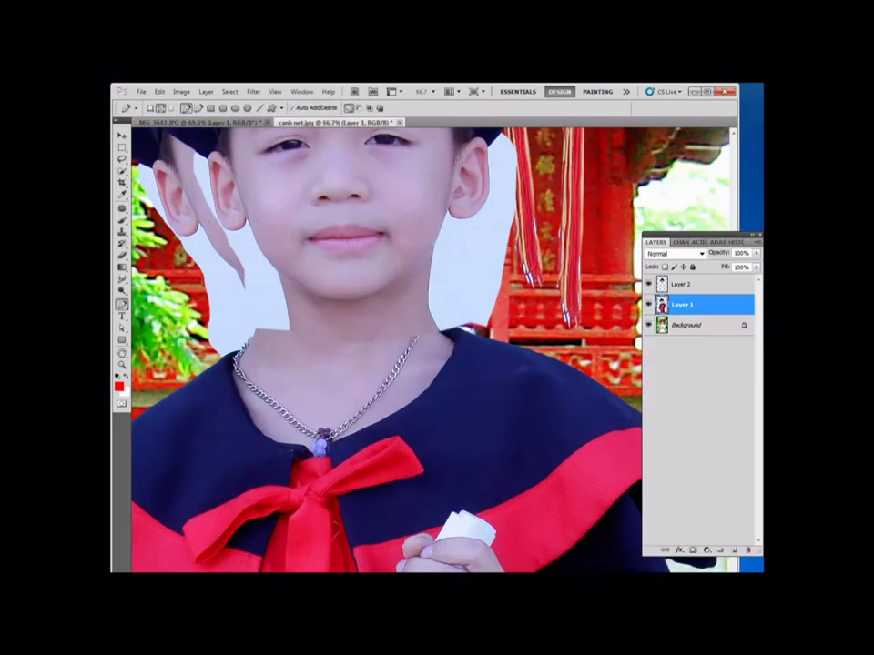
key("alt+bracketright")
left_click_drag(337, 209, 311, 207)
Select Layer 1 and Layer 2 together and rotate them slightly clockwise
key("ctrl+minus")
key("ctrl+minus")
key("ctrl+minus")
key("ctrl+minus")
key("shift+alt+bracketleft")
key("ctrl+t")
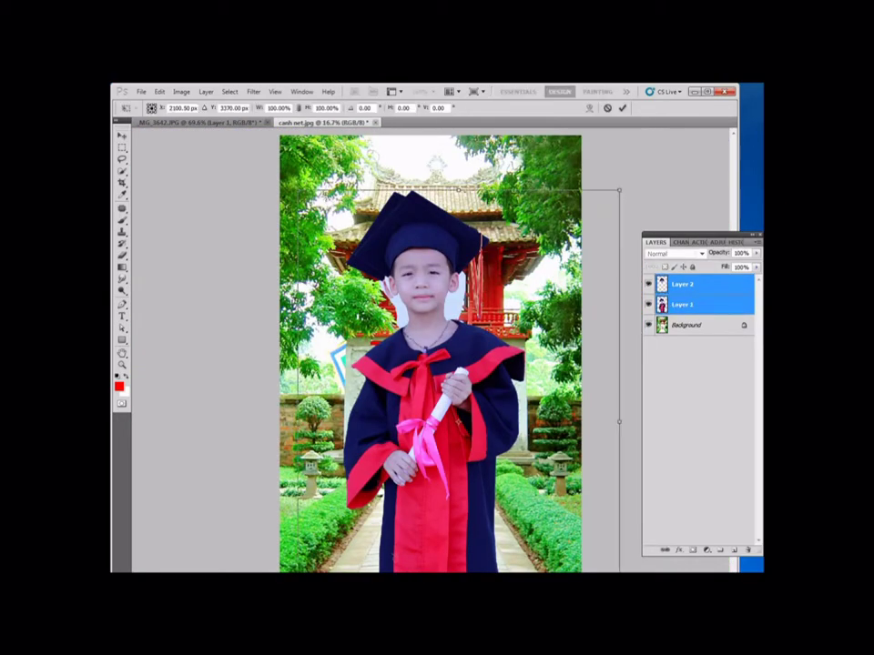
key("ctrl+minus")
key("Return")
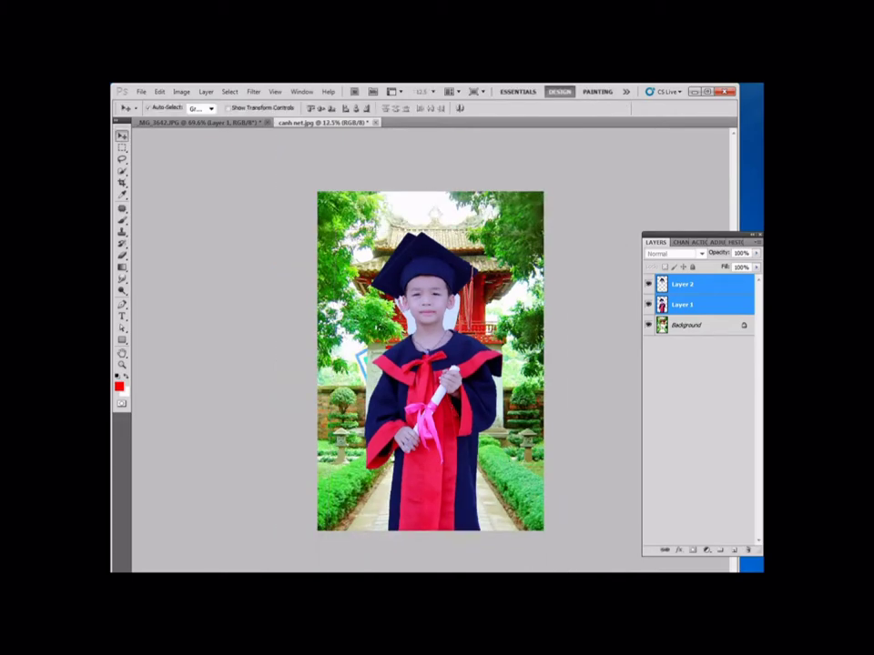
Select a rectangle around the upper body on Layer 1 and reshape the collar beside the neck with Liquify
left_click(682, 305)
key("m")
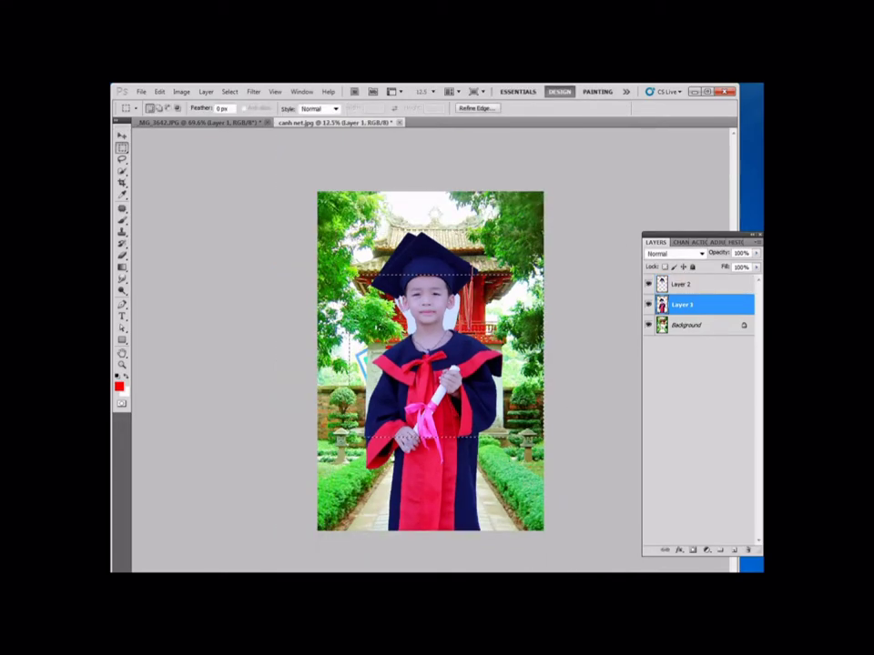
key("ctrl+shift+x")
scroll(378, 305, "up", 3)
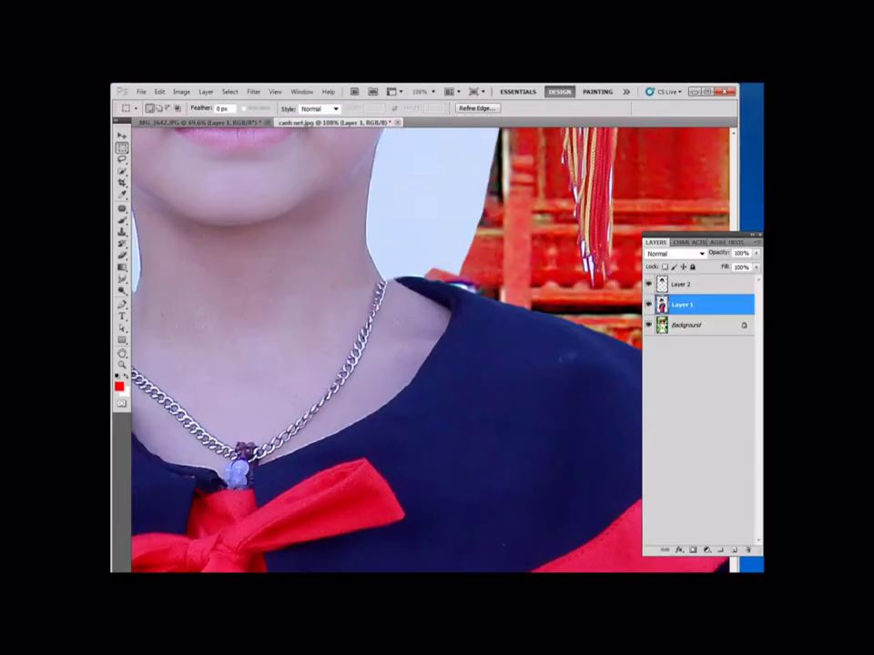
key("ctrl+shift+x")
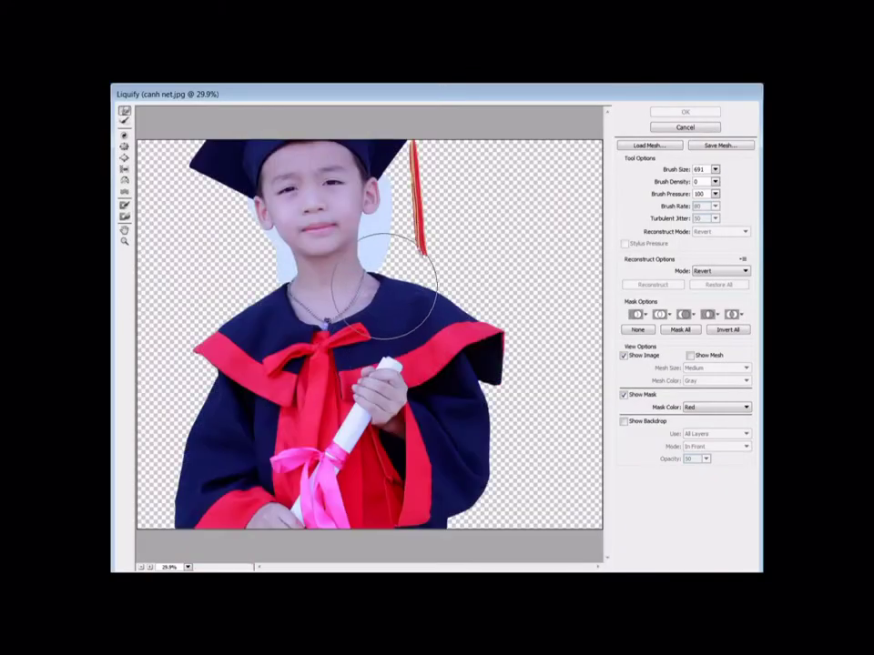
key("Escape")
Rotate the body on Layer 1 by -0.92 degrees with Free Transform
key("ctrl+minus")
key("ctrl+minus")
key("ctrl+minus")
key("ctrl+minus")
key("ctrl+minus")
key("ctrl+minus")
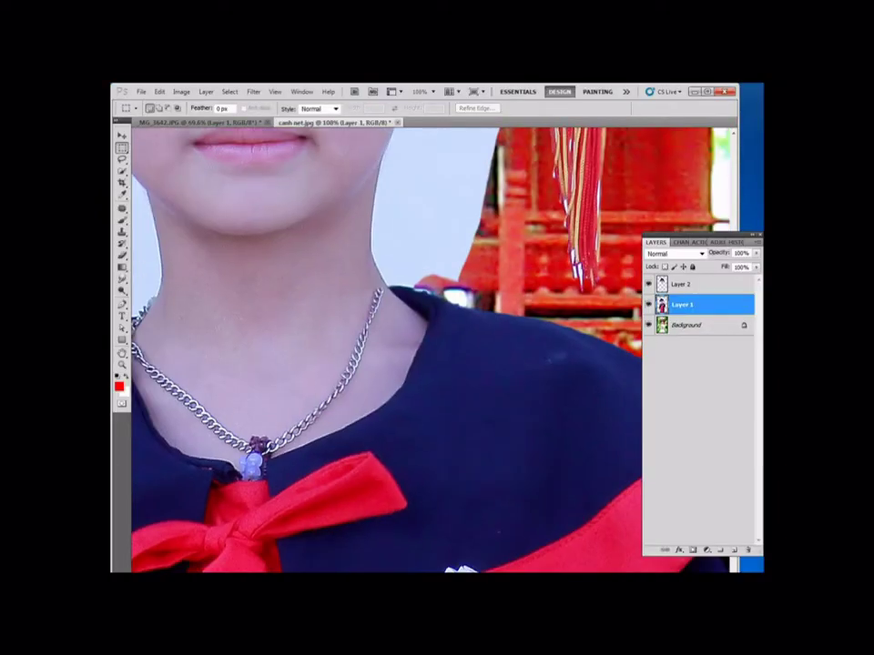
key("v")
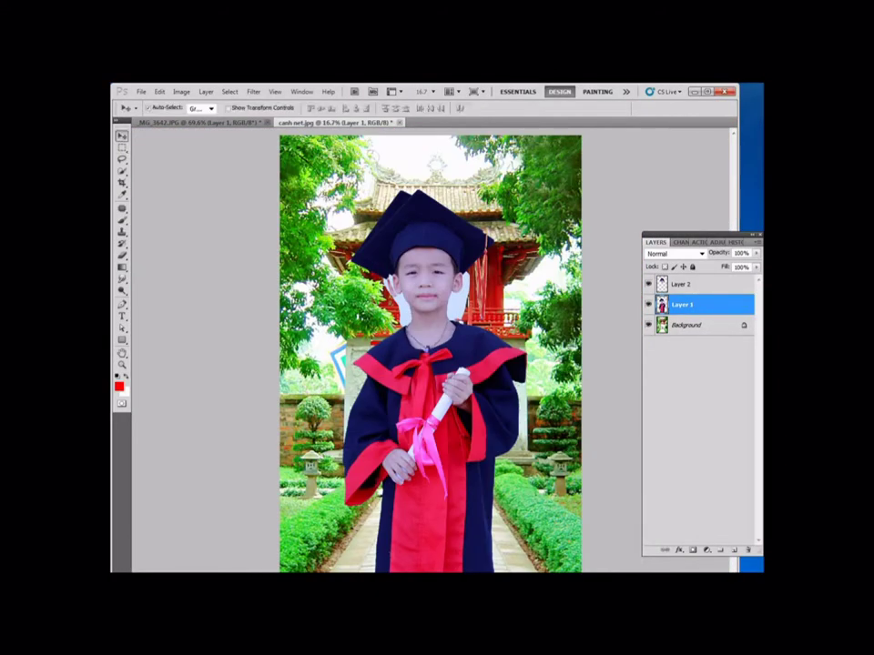
key("ctrl+t")
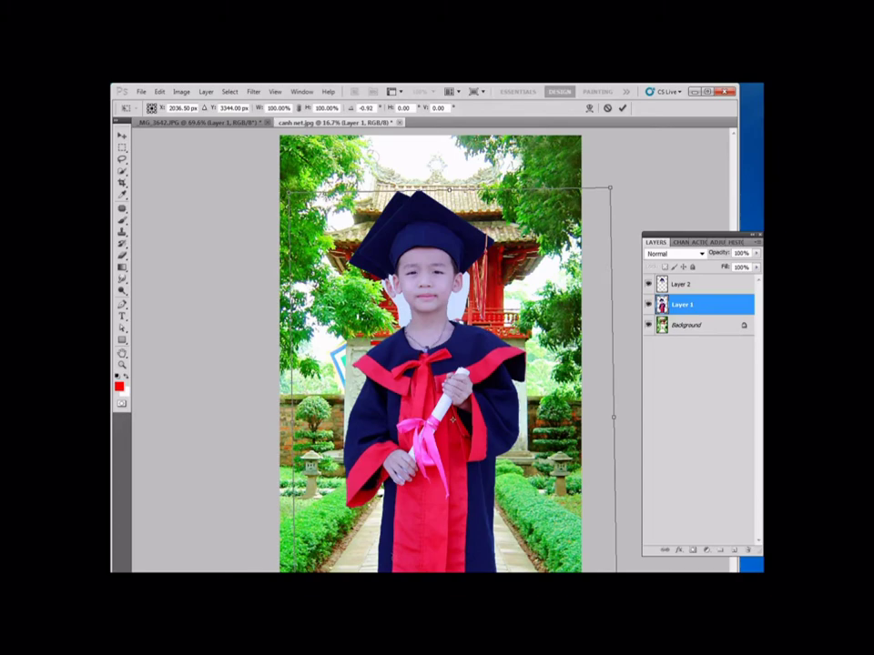
key("Return")
Examine the join between the head and the body at the neck
key("ctrl+plus")
key("ctrl+plus")
key("ctrl+plus")
key("ctrl+plus")
key("ctrl+plus")
key("ctrl+plus")
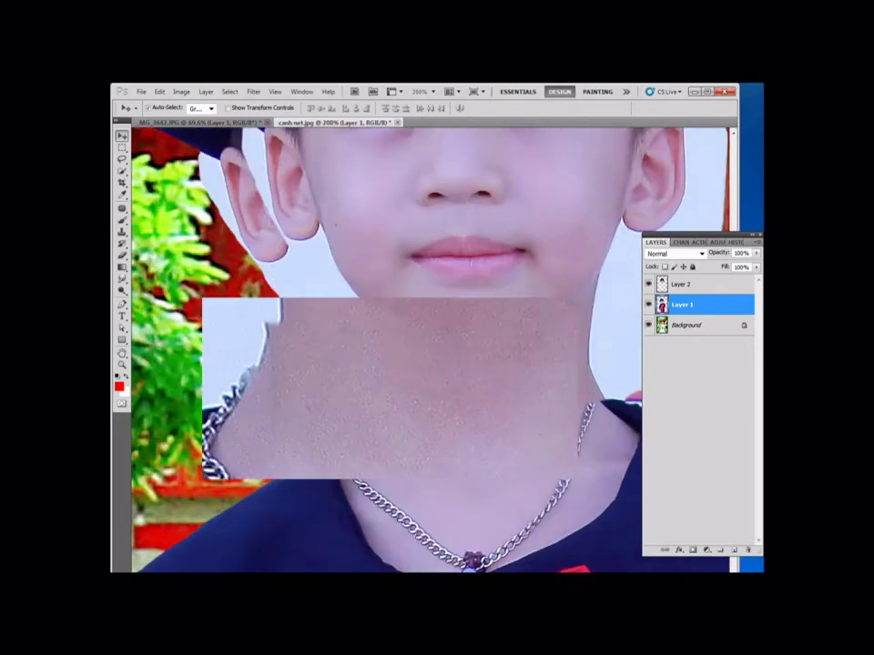
left_click(699, 284)
key("ctrl+minus")
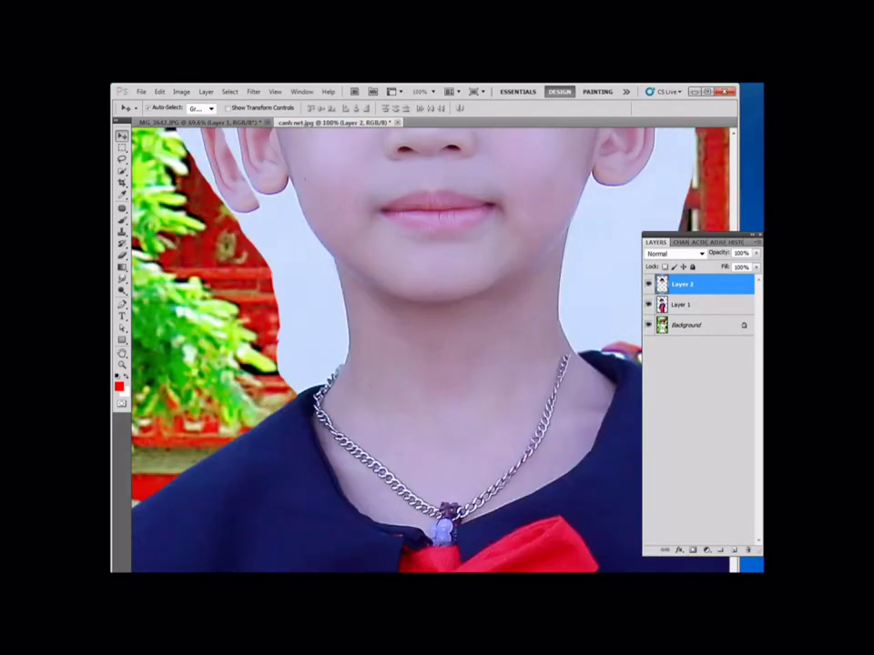
Lasso the duplicate head on Layer 1 down to the chin and delete it
key("ctrl+minus")
key("ctrl+minus")
key("ctrl+minus")
key("alt+bracketleft")
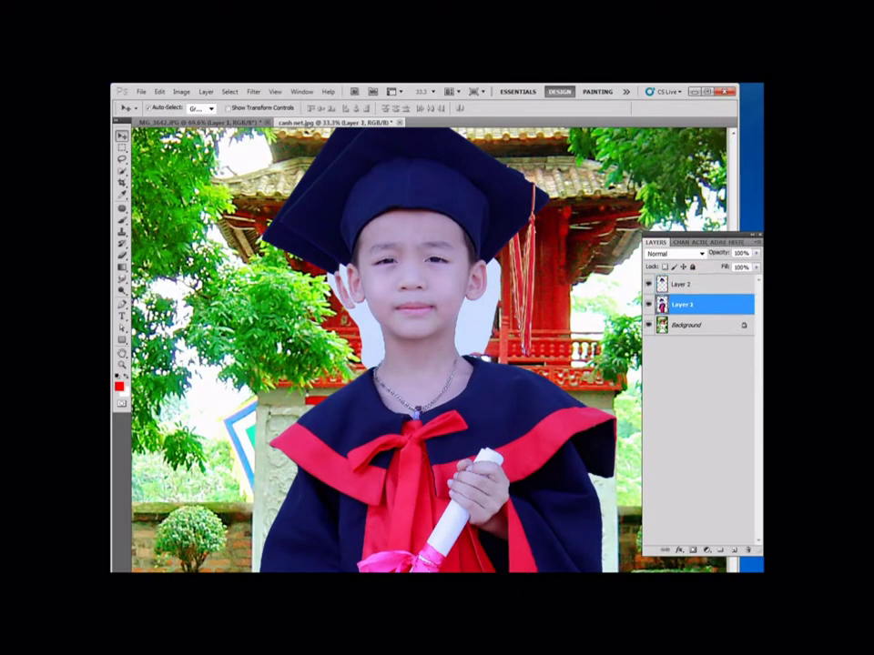
key("l")
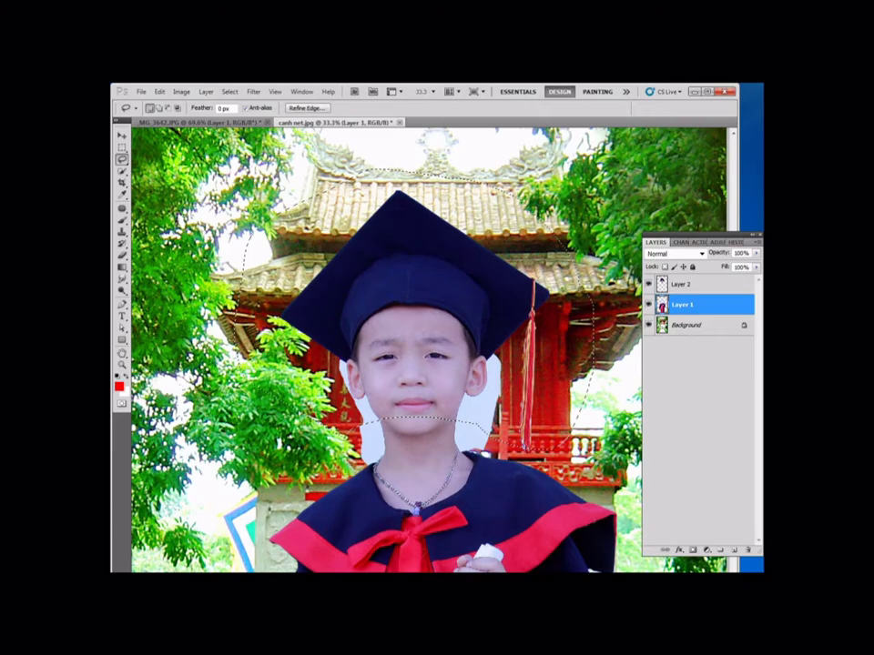
Select Layer 1 and Layer 2 together and adjust their placement over the temple with Free Transform
key("ctrl+minus")
key("alt+shift+bracketright")
key("ctrl+t")
key("ctrl+minus")
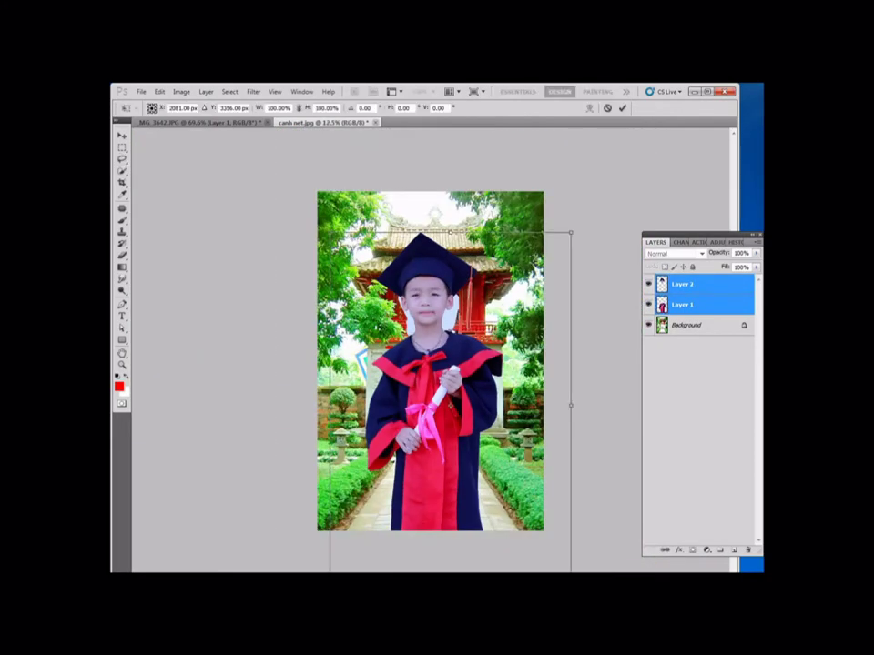
key("Return")
Add a layer mask to the head on Layer 2 and ready a black brush at the neck seam
left_click_drag(403, 304, 465, 351)
key("alt+bracketright")
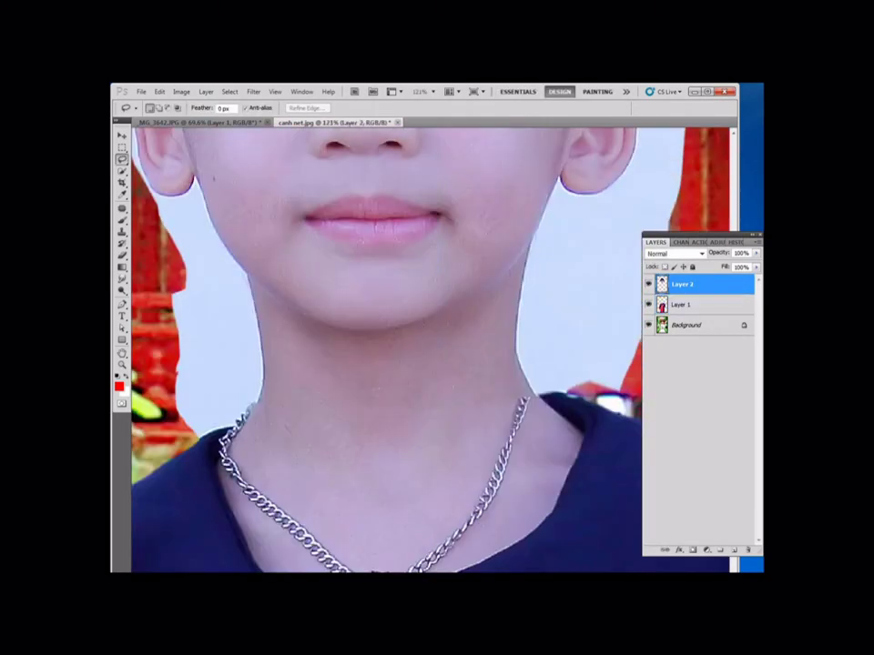
left_click_drag(360, 265, 632, 469)
key("b")
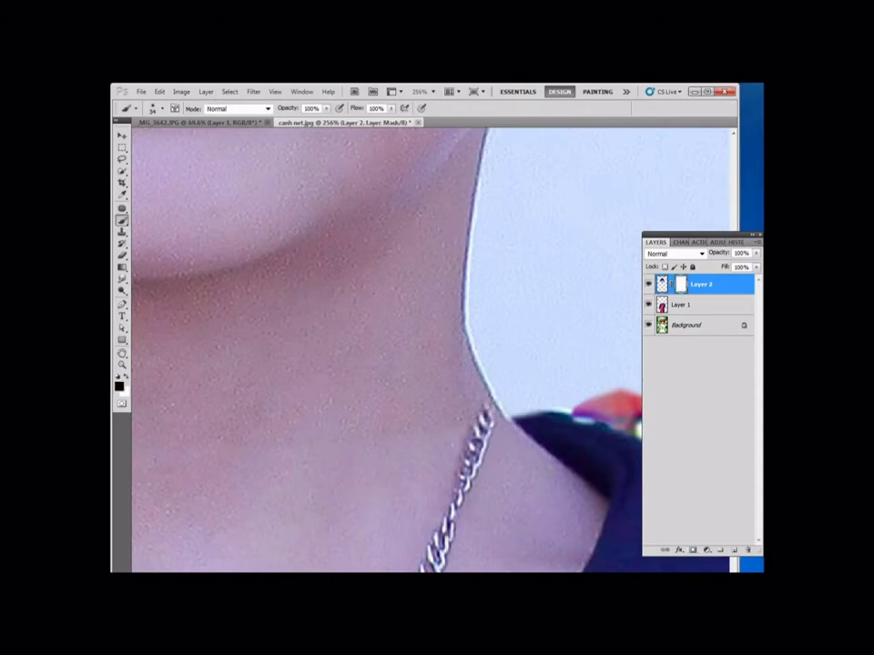
Blend the neck seam on Layer 2's mask with a black brush of 51 to 61 px at 50% opacity
right_click(482, 425)
mouse_move(433, 435)
left_mouse_down()
mouse_move(481, 425)
mouse_move(508, 452)
left_mouse_up()
key("Return")
mouse_move(364, 382)
left_mouse_down()
mouse_move(475, 371)
mouse_move(602, 423)
left_mouse_up()
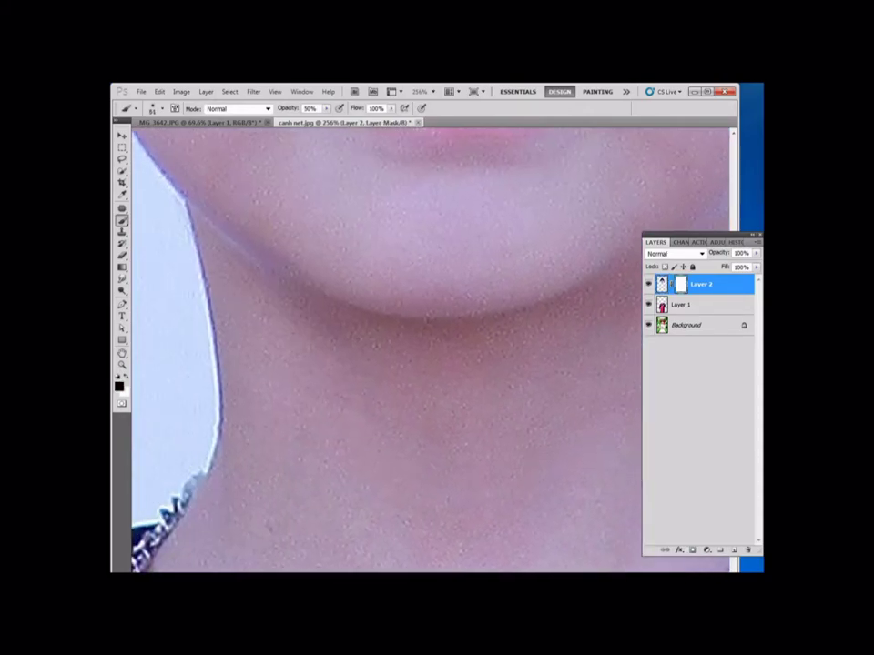
scroll(430, 350, "right", 5)
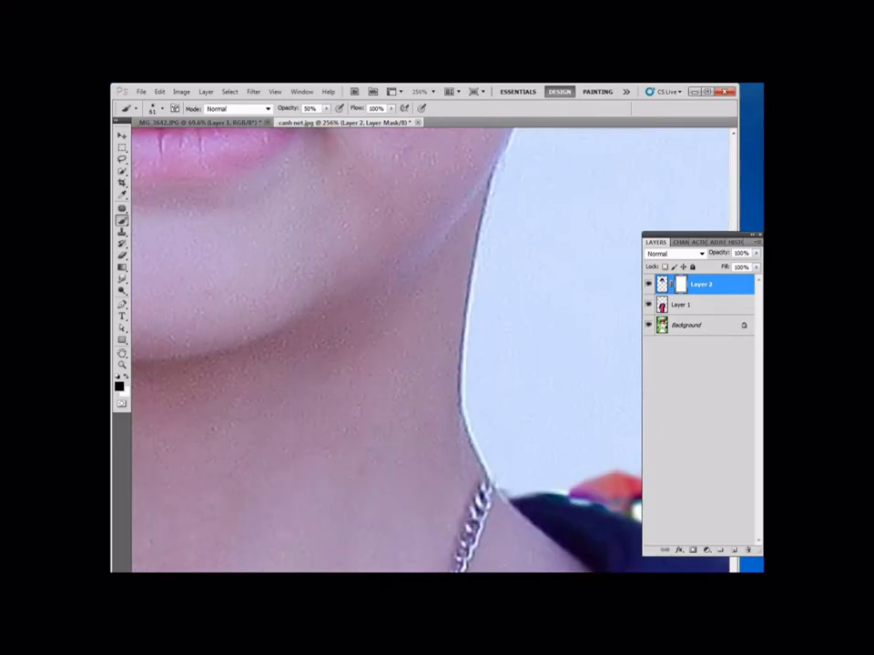
Enlarge the soft mask brush to 89 px with 0% hardness for blending the neck
key("ctrl+minus")
key("ctrl+minus")
key("ctrl+minus")
key("ctrl+minus")
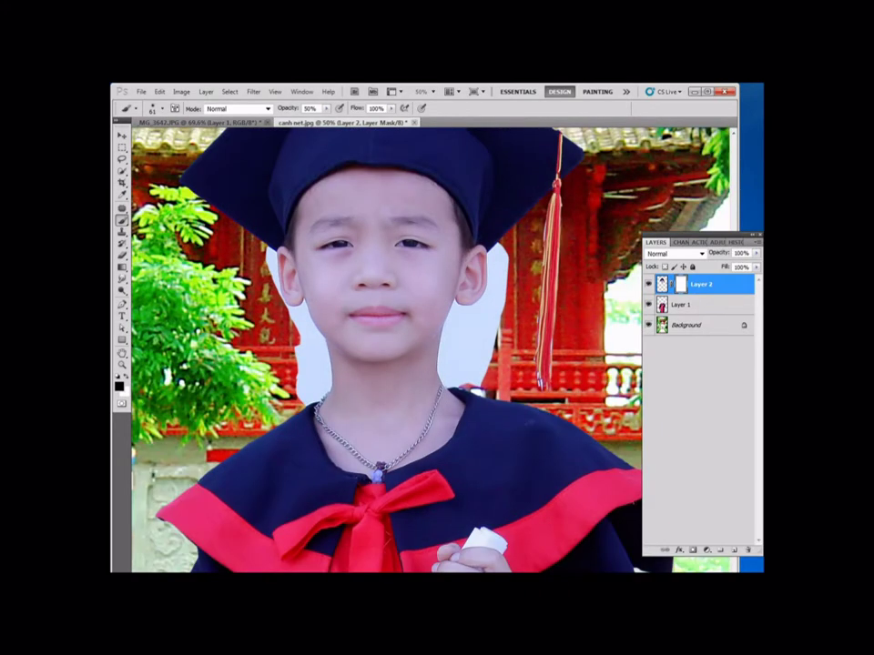
right_click(414, 408)
left_click_drag(453, 433, 465, 432)
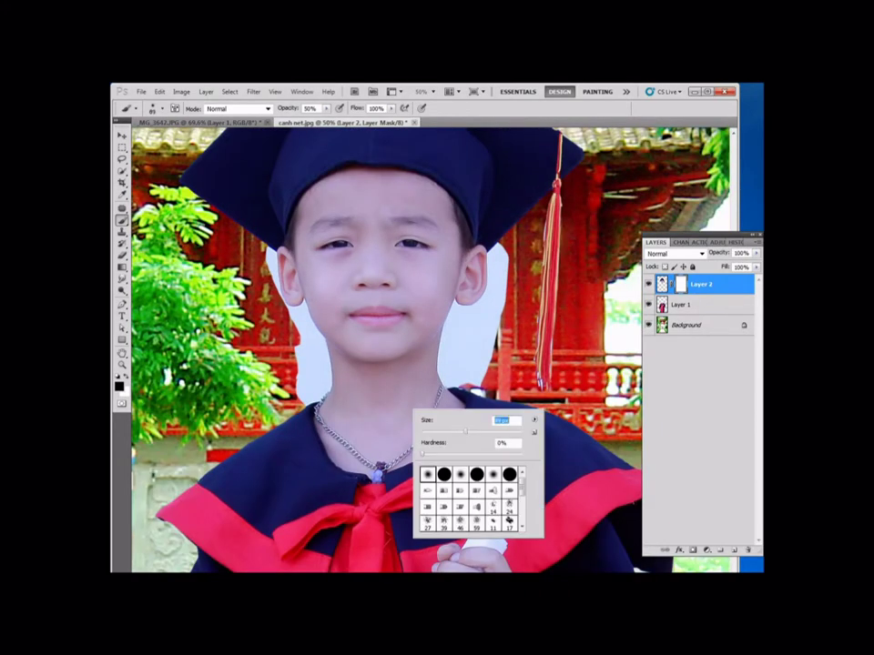
key("Return")
scroll(391, 417, "up", 2)
right_click(402, 397)
key("Return")
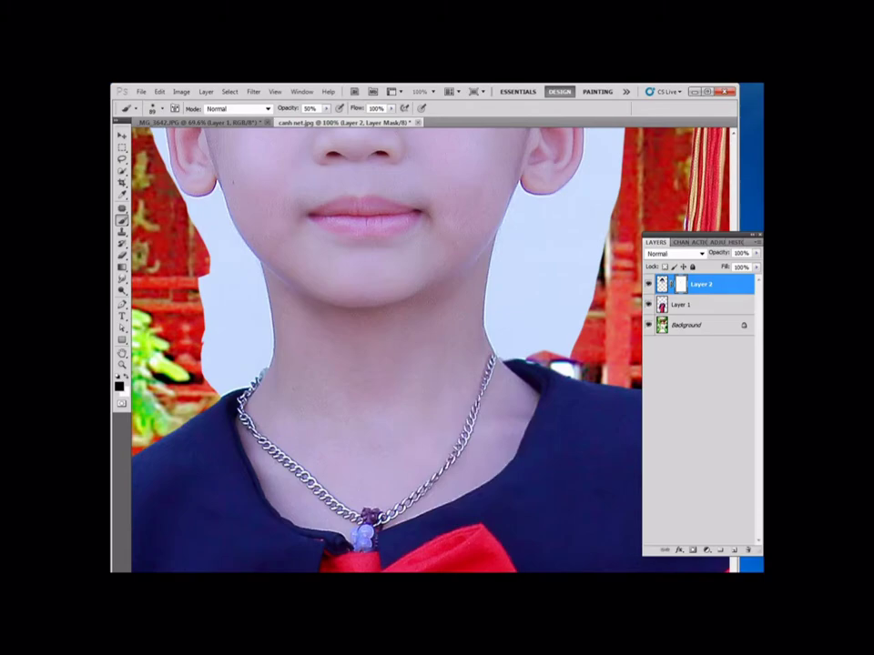
Reduce the brush to 23 px and paint Layer 2's mask to reveal the necklace end at the neck's edge
left_click_drag(400, 282, 608, 437)
right_click(478, 310)
key("Escape")
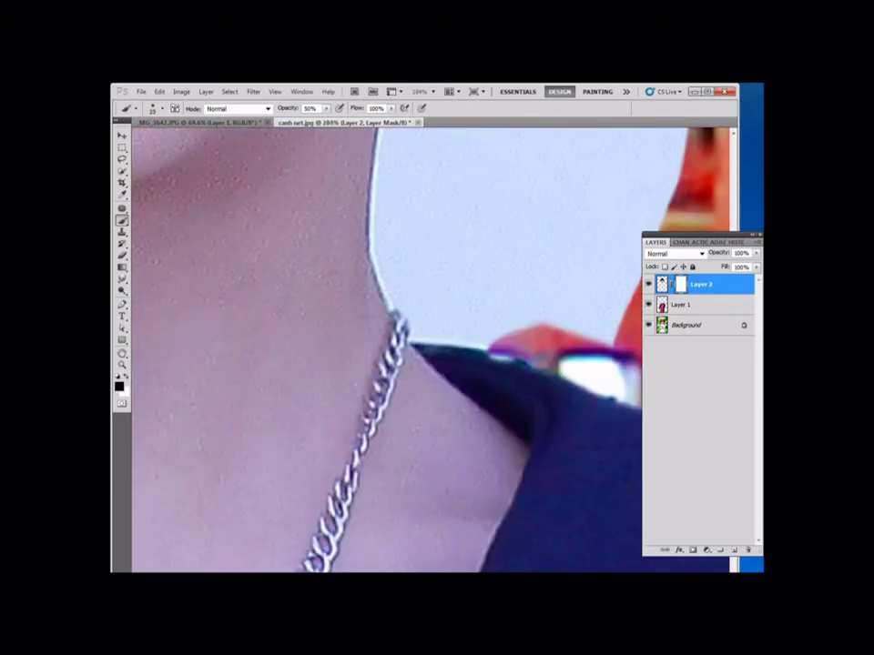
Merge the head on Layer 2 with the body on Layer 1 into a single layer
left_click_drag(193, 336, 678, 350)
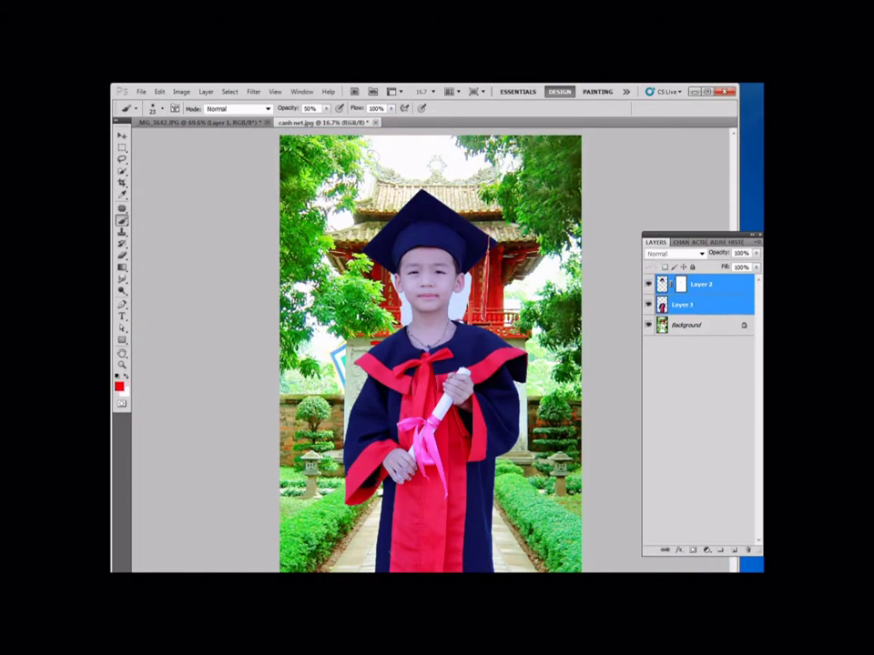
key("ctrl+e")
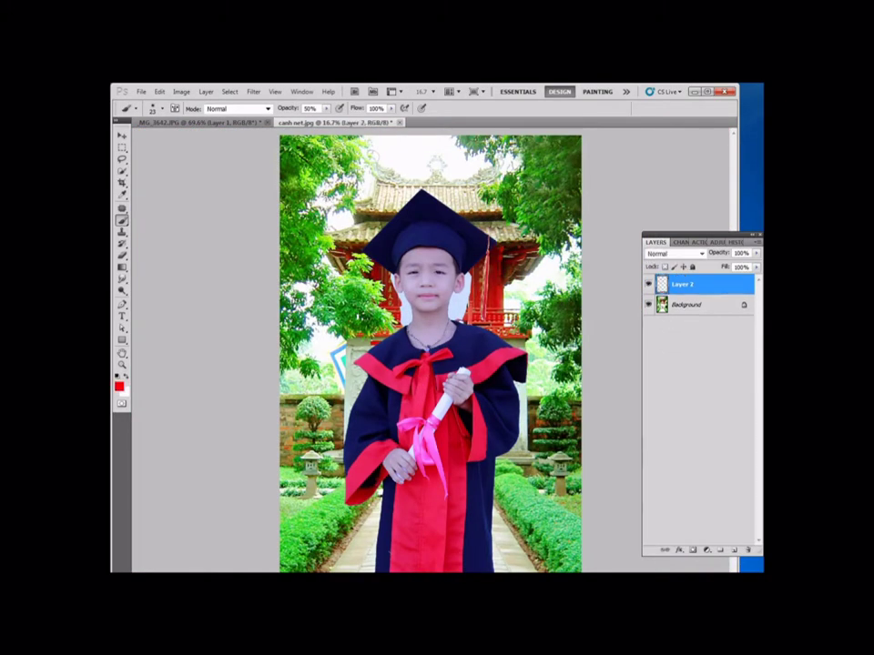
Open Liquify on the merged figure and nudge the shoulder and sleeve contour on the tassel side with a 915 px warp brush
key("ctrl+minus")
key("m")
key("ctrl+shift+x")
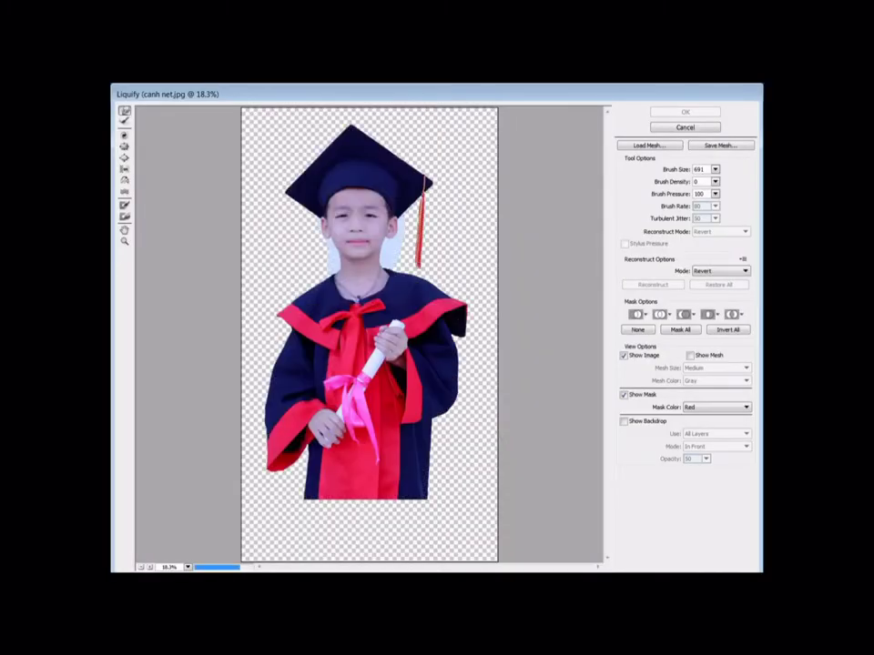
left_click(715, 169)
left_click_drag(687, 182, 696, 182)
key("ctrl+plus")
left_click(439, 258)
left_click_drag(438, 255, 442, 263)
left_click_drag(492, 285, 484, 288)
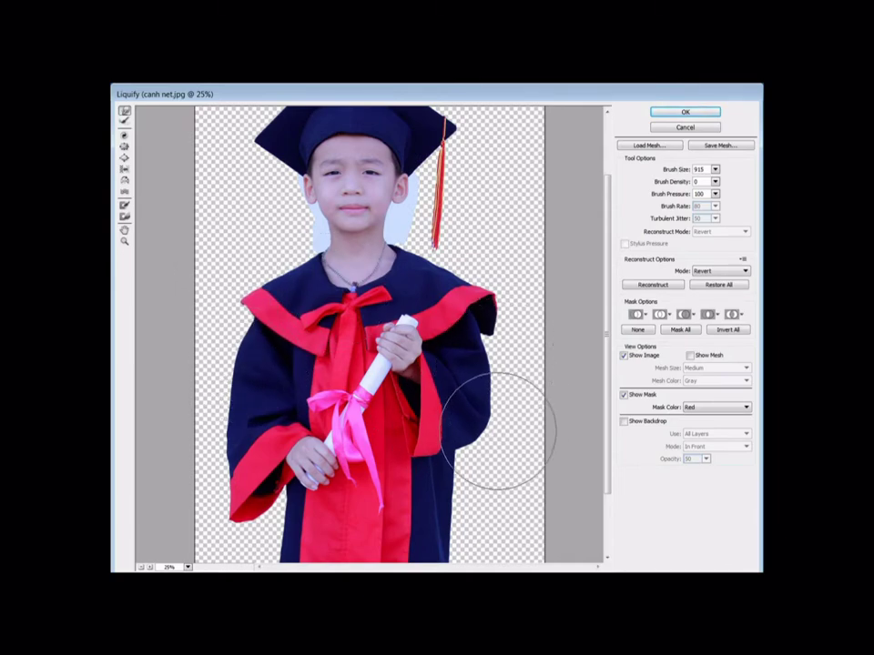
Straighten the lower robe's side edges and tuck in the hanging sleeve cuff with the 915 px Liquify brush, and apply the filter
scroll(492, 433, "down", 5)
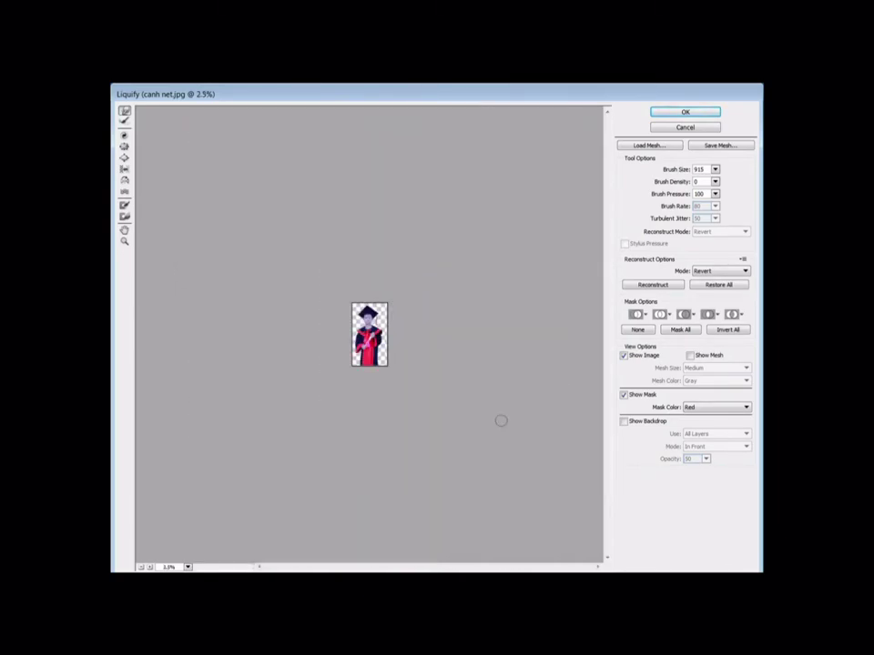
scroll(406, 372, "up", 5)
scroll(404, 373, "down", 2)
scroll(395, 418, "up", 2)
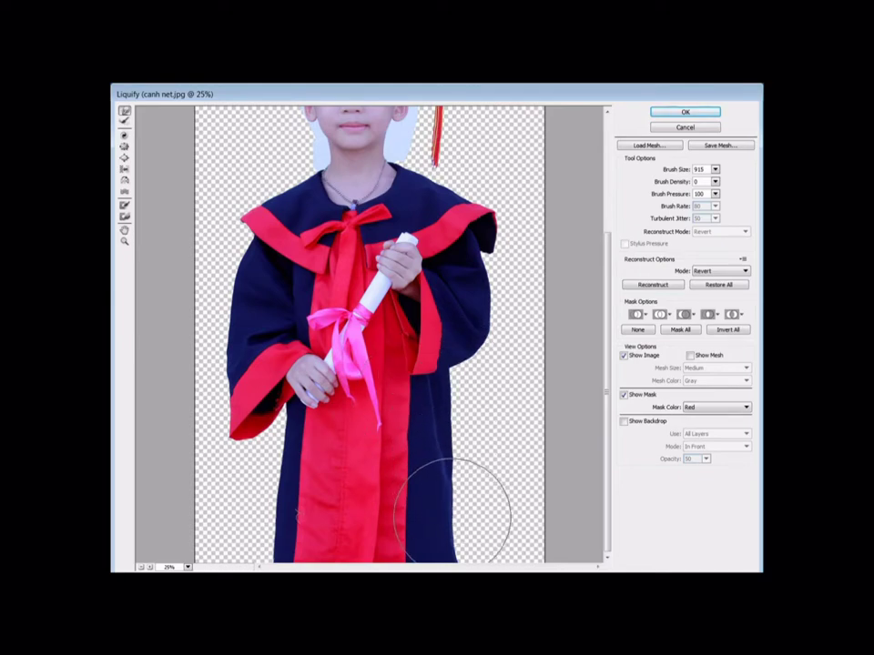
scroll(444, 516, "down", 1)
scroll(400, 459, "up", 1)
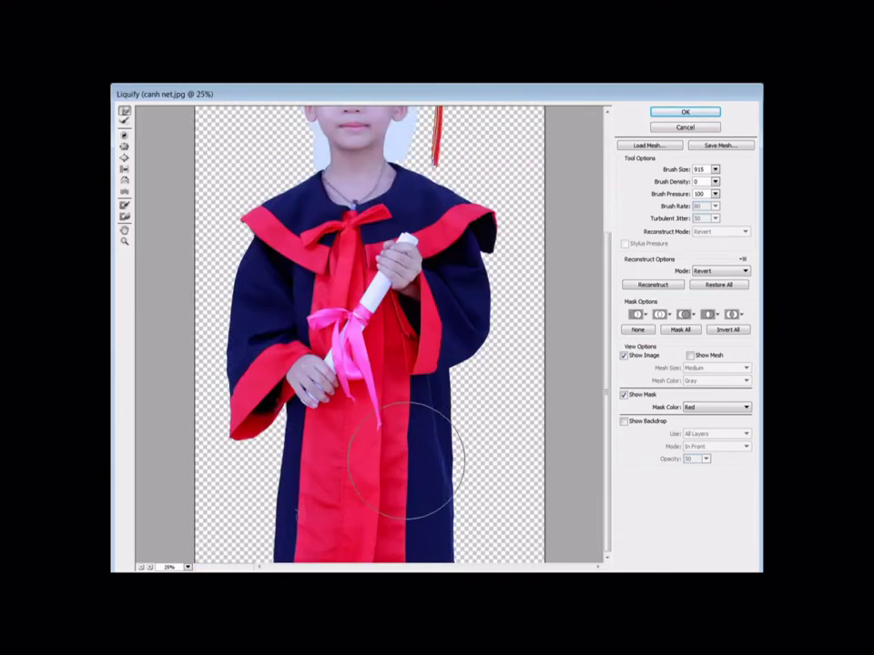
scroll(404, 532, "down", 1)
scroll(403, 535, "up", 1)
scroll(401, 535, "down", 1)
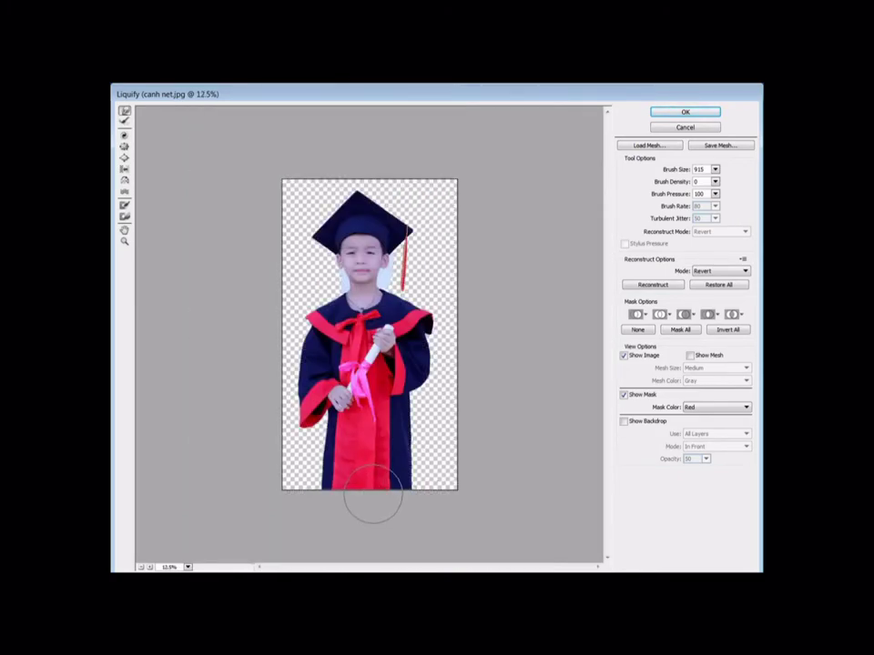
scroll(322, 436, "up", 1)
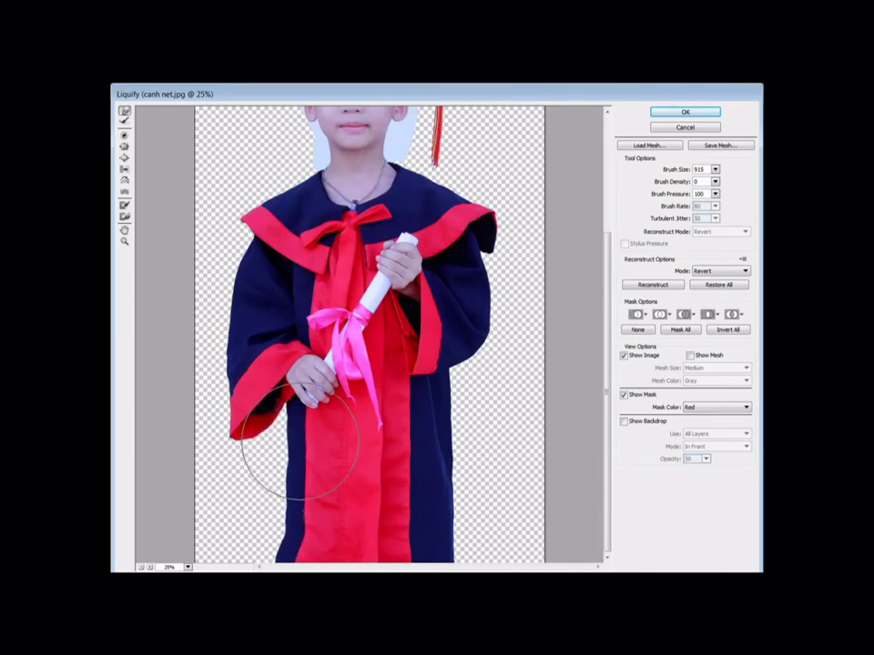
scroll(310, 466, "down", 1)
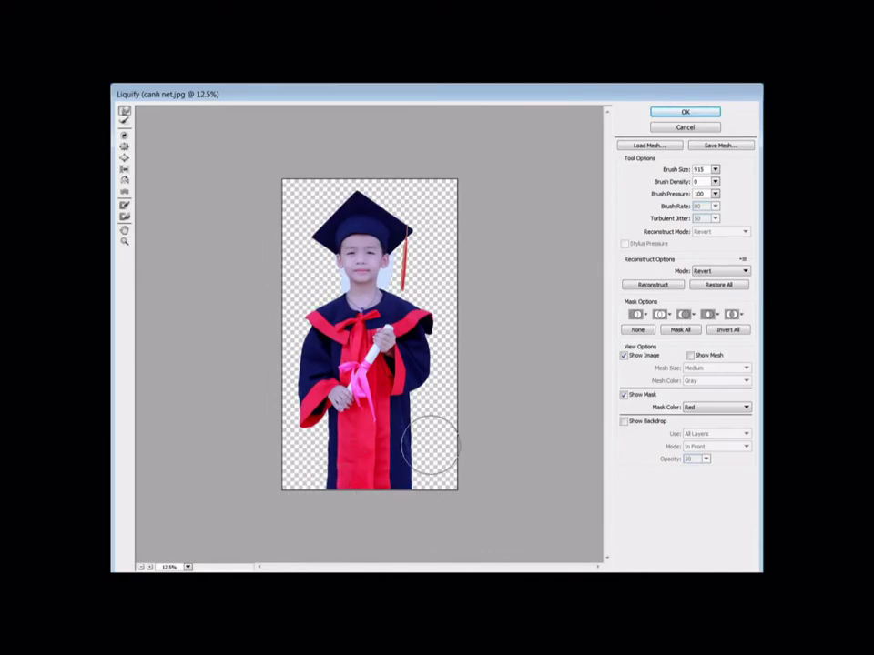
scroll(224, 445, "up", 1)
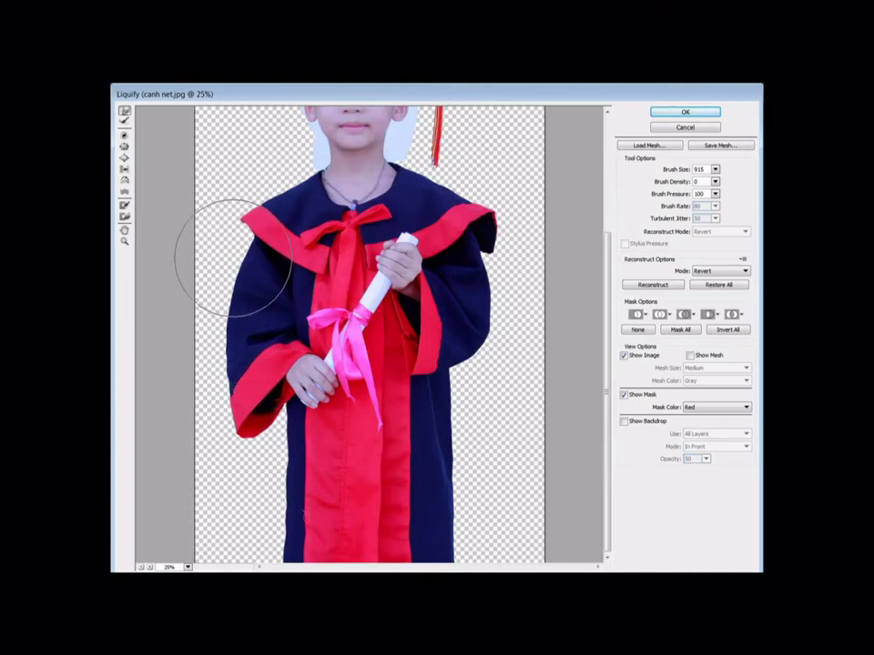
key("Return")
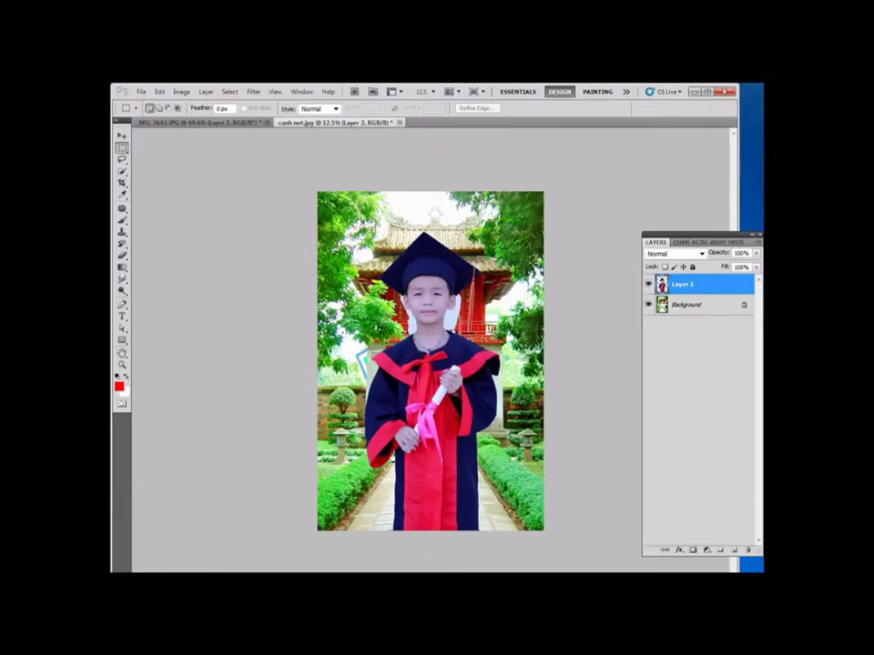
Rotate the whole figure on Layer 2 by 1.01° so that it stands upright
key("ctrl+t")
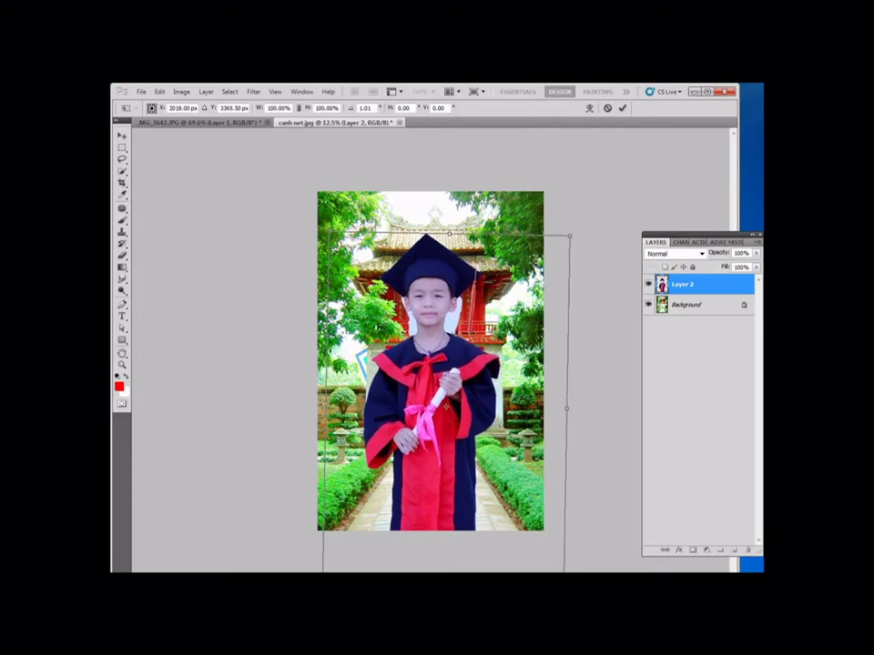
key("Return")
key("ctrl+plus")
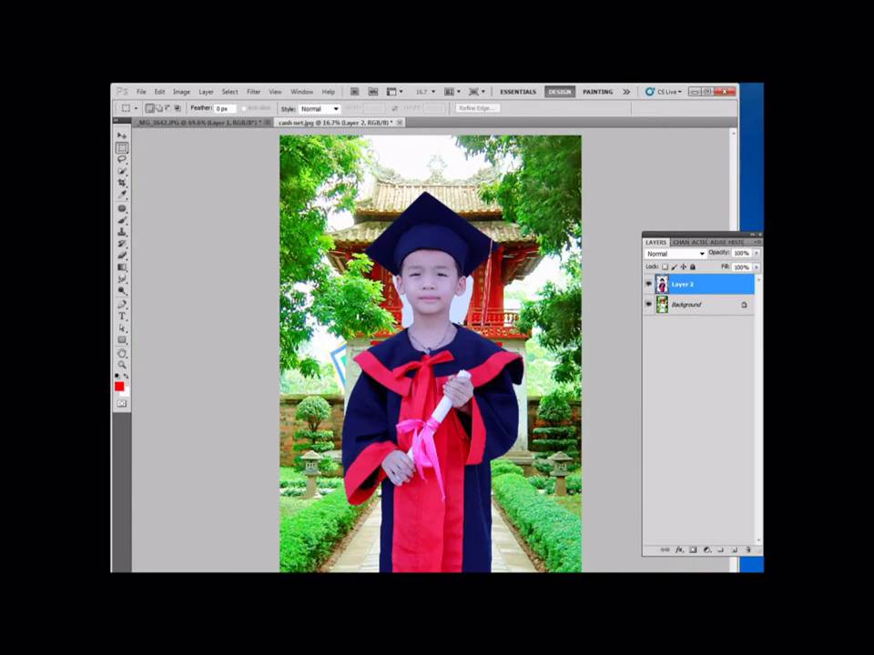
Warm Layer 2's midtones with Color Balance, setting the cyan-red level to +6 with luminosity preserved
key("ctrl+plus")
key("ctrl+plus")
key("ctrl+plus")
key("ctrl+plus")
key("ctrl+b")
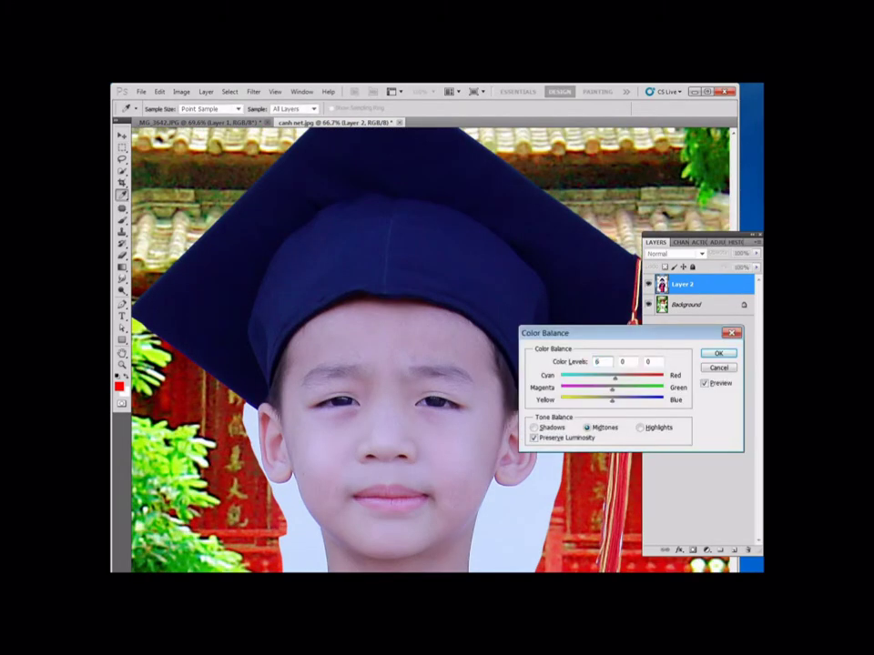
key("Return")
key("ctrl+minus")
key("ctrl+minus")
key("ctrl+minus")
key("ctrl+minus")
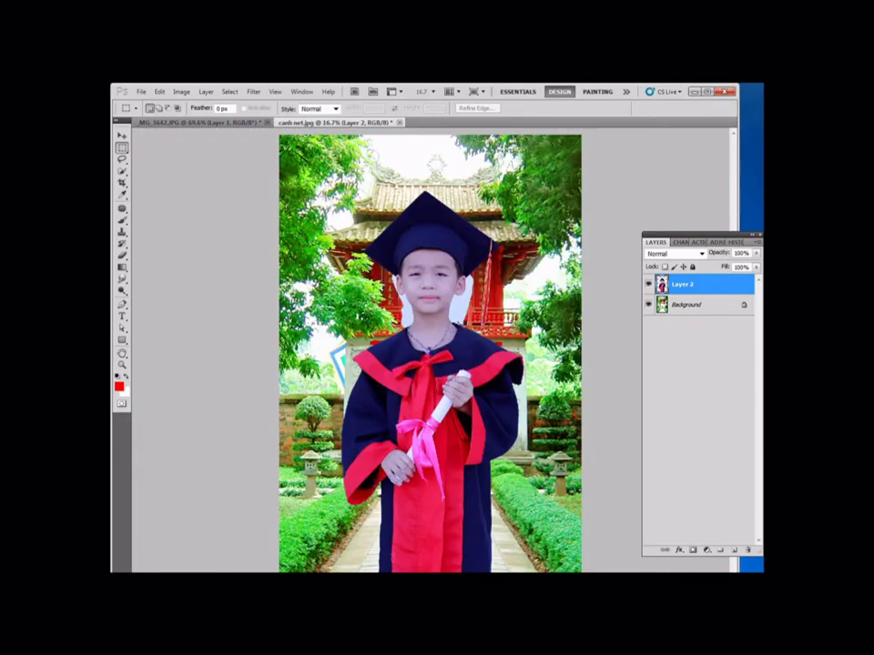
Select the figure from the chest down and smooth the robe's lower side edges in Liquify with a 331 px brush
key("ctrl+minus")
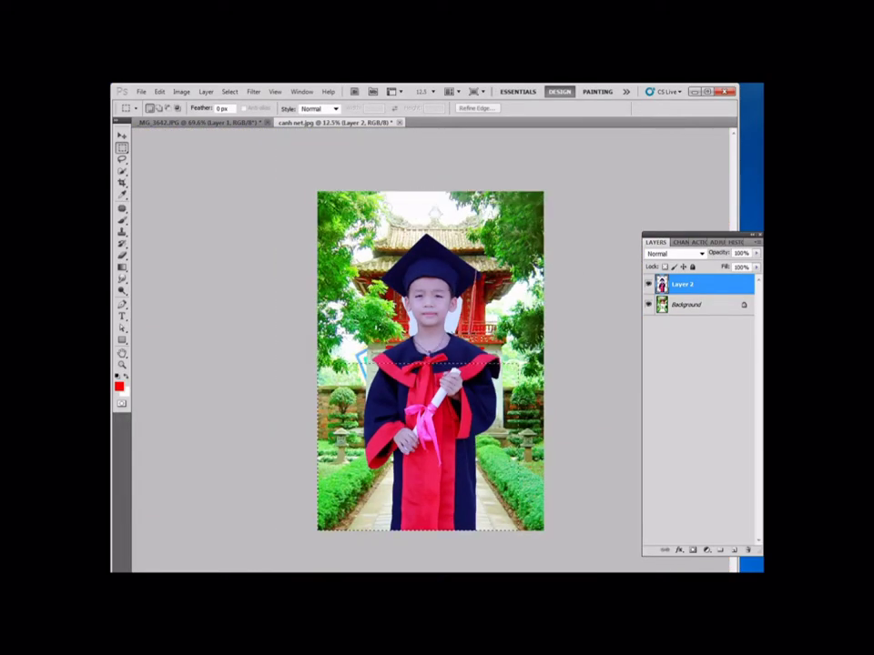
key("ctrl+shift+x")
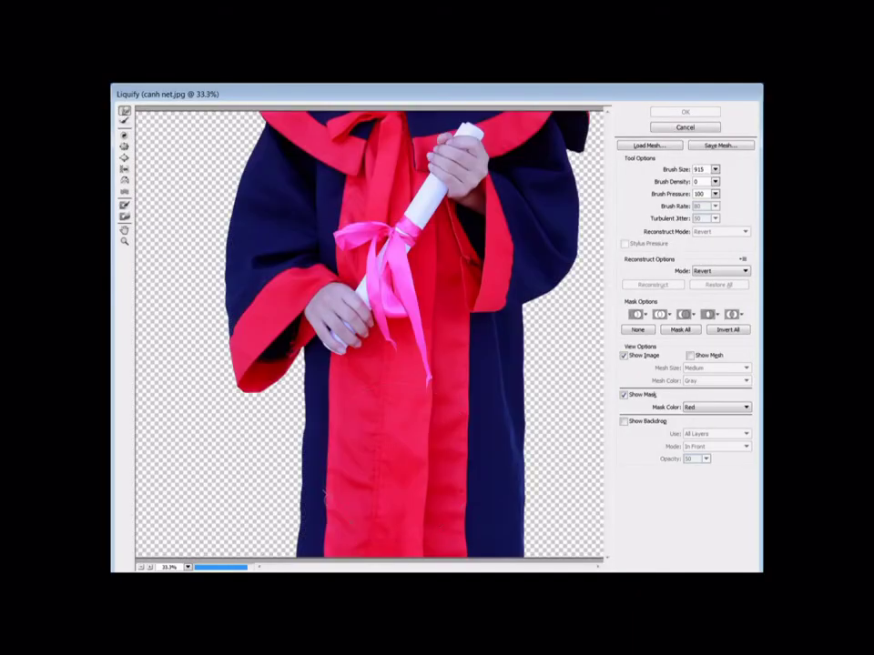
left_click_drag(299, 341, 296, 382)
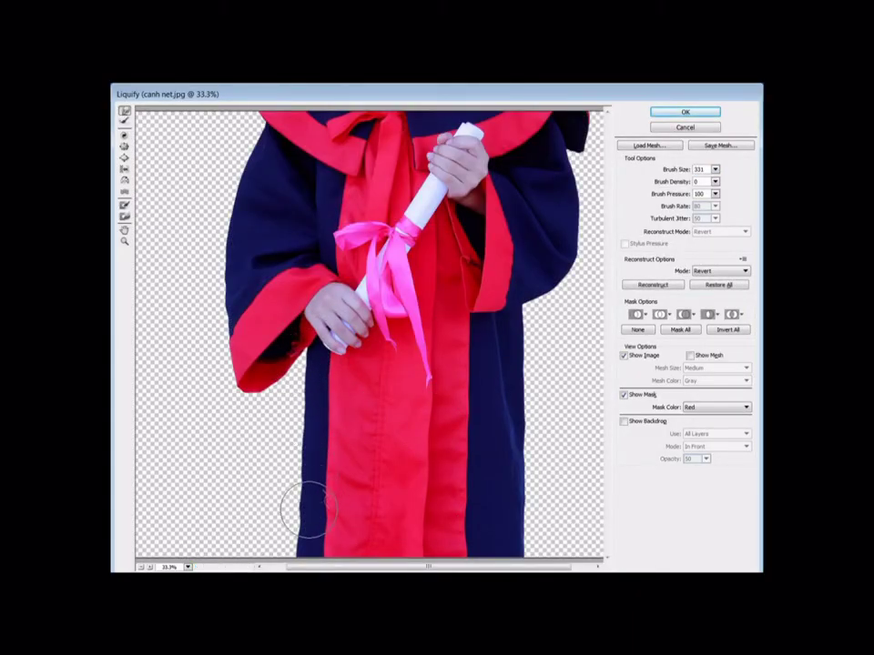
left_click(429, 511)
left_click_drag(547, 295, 542, 300)
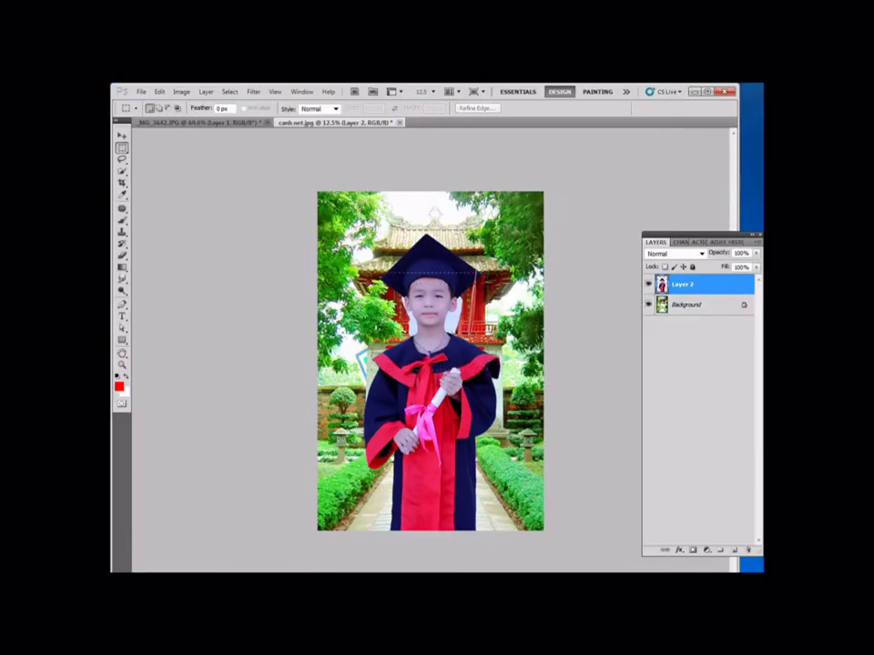
Liquify the selected area from cap to chest, adjusting the necklace pendant and collar with brushes of 271 and 481 px
key("ctrl+shift+x")
key("ctrl+plus")
key("ctrl+plus")
left_click(715, 170)
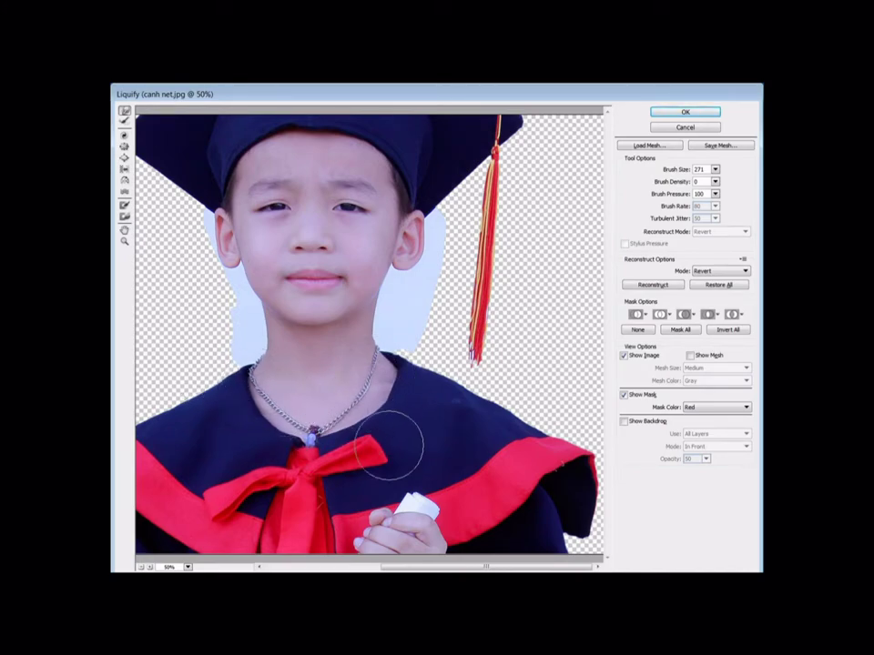
left_click(449, 469)
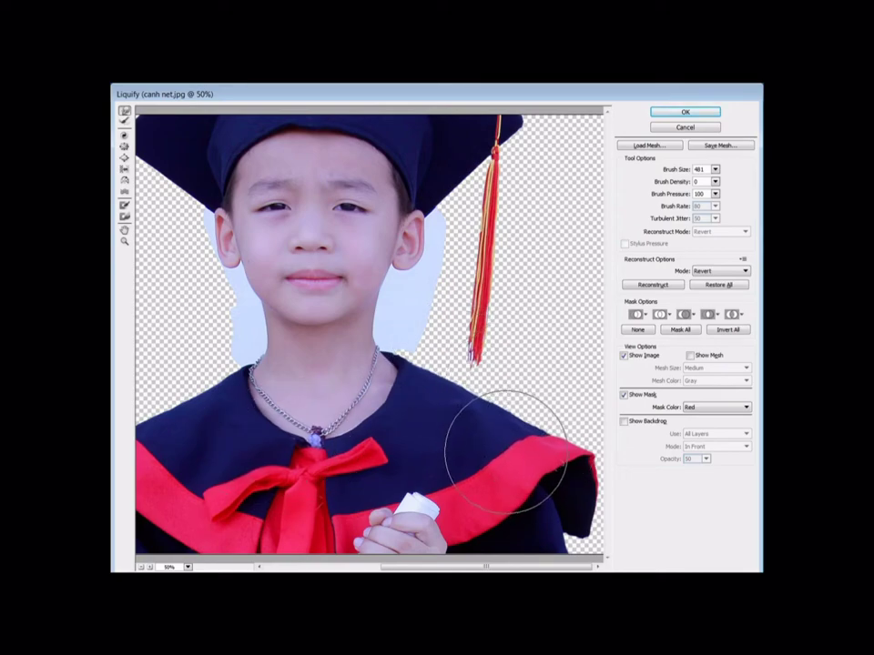
key("ctrl+minus")
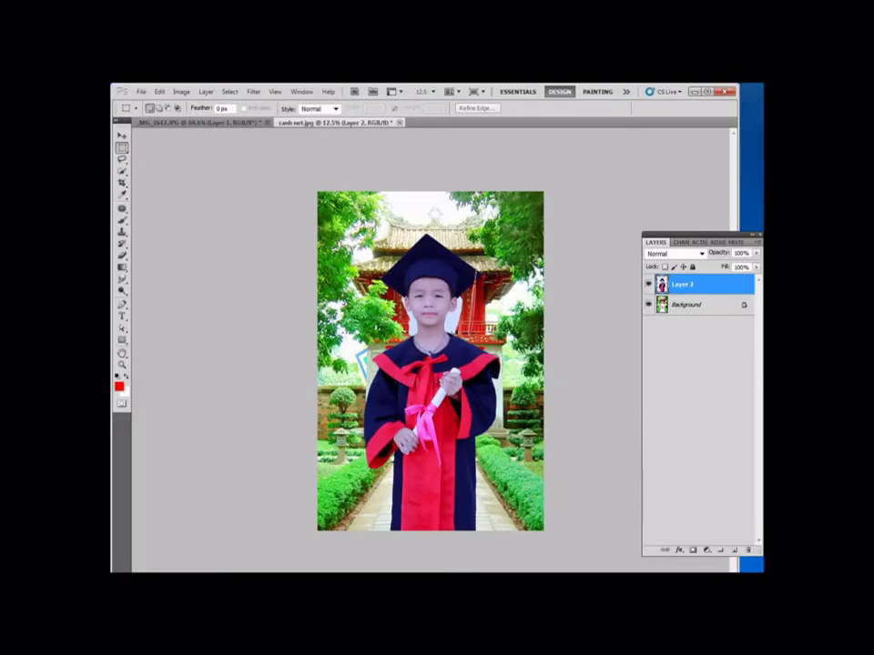
Push the protruding cape corner and sleeve edge on the tassel side inward with a 481 px Liquify brush, and apply it
key("ctrl+shift+x")
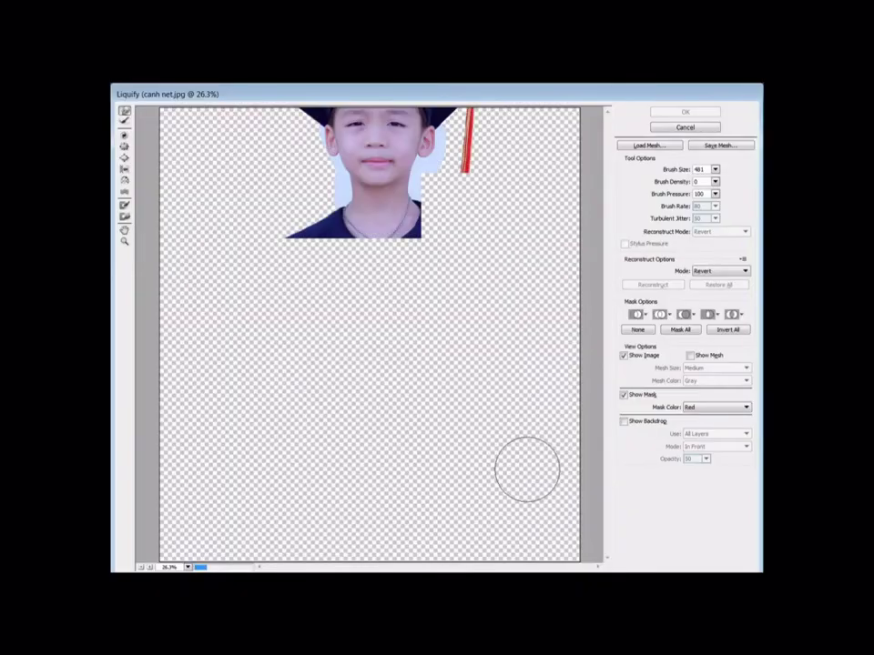
key("ctrl+plus")
left_click_drag(532, 377, 529, 380)
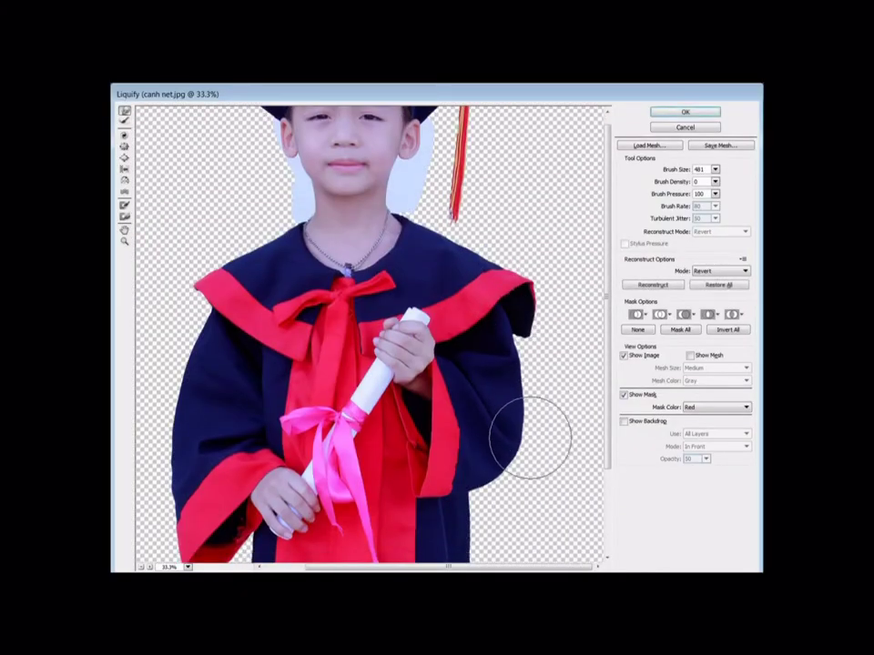
left_click_drag(535, 285, 529, 281)
left_click_drag(538, 320, 510, 338)
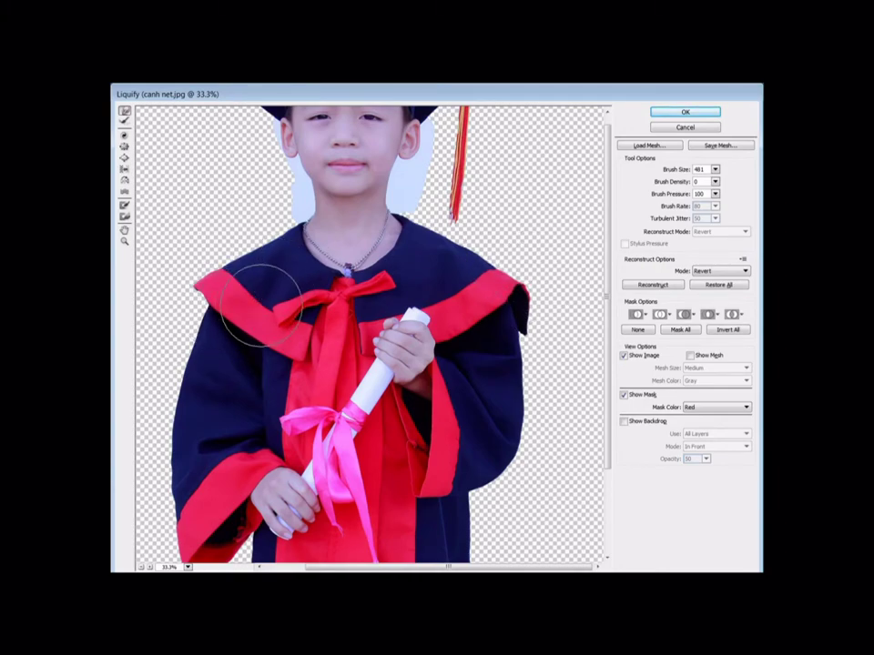
key("Return")
Switch to full-screen view and trace a Pen path from the cap's brim down around the ear on the image's left side
key("f")
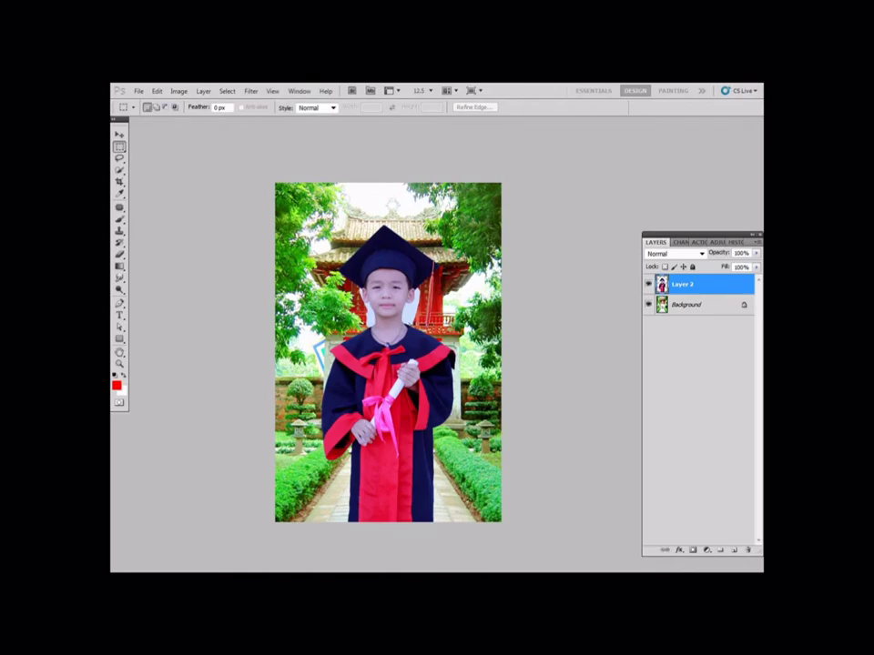
scroll(386, 277, "up", 6)
scroll(435, 272, "down", 5)
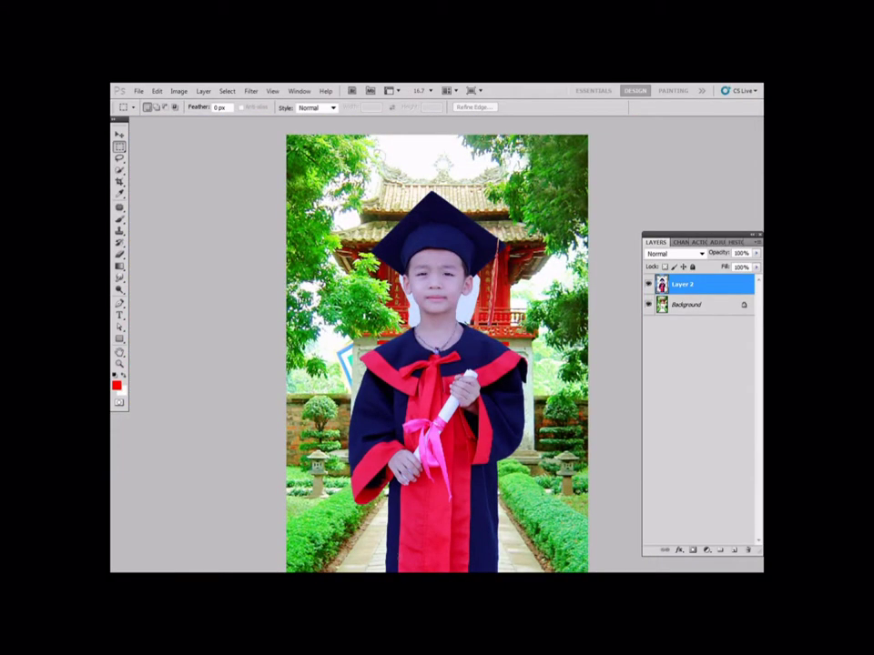
scroll(434, 298, "up", 6)
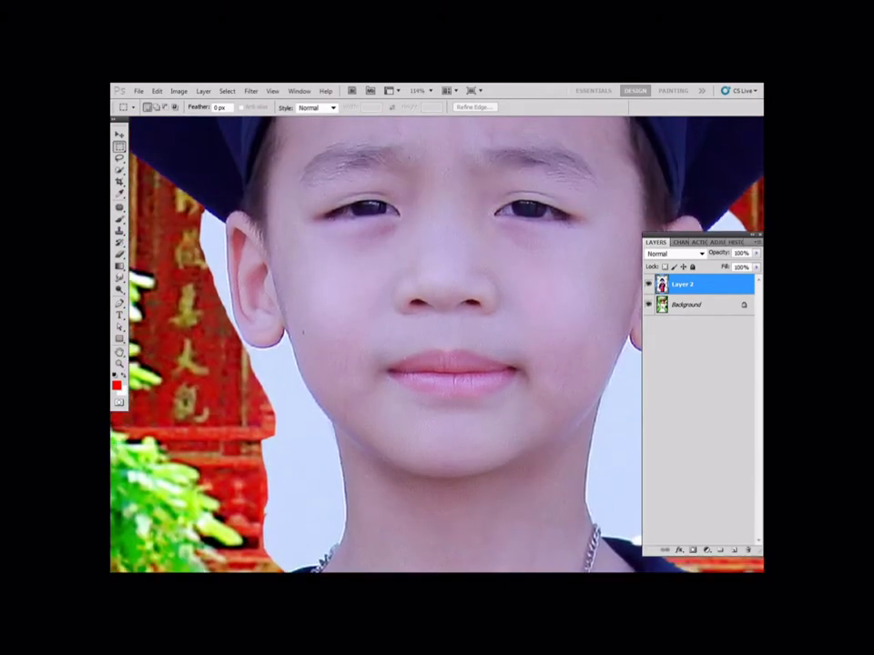
key("p")
scroll(219, 211, "up", 5)
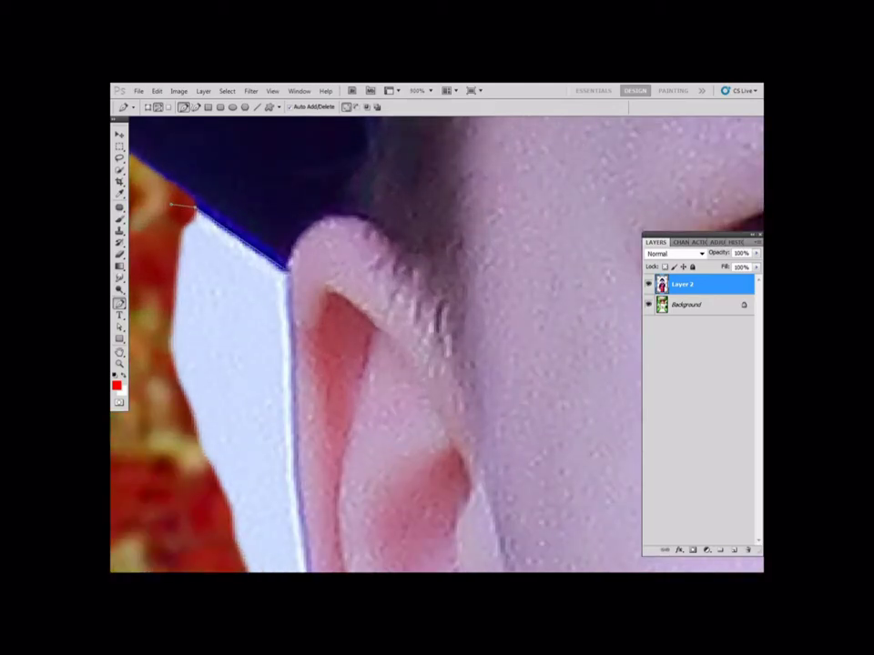
left_click(287, 271)
left_click_drag(288, 271, 259, 138)
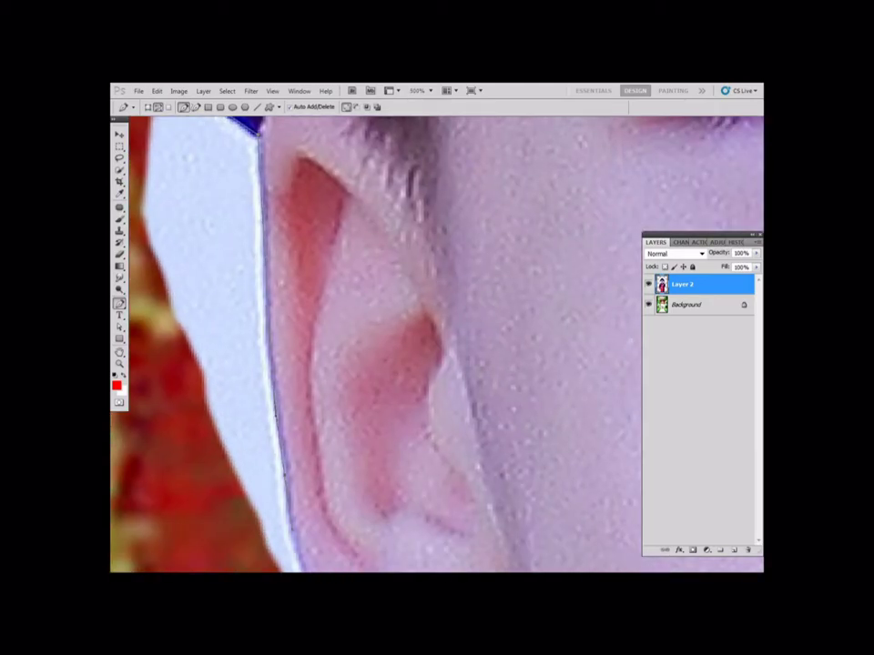
left_click_drag(293, 530, 223, 354)
left_click_drag(251, 438, 269, 480)
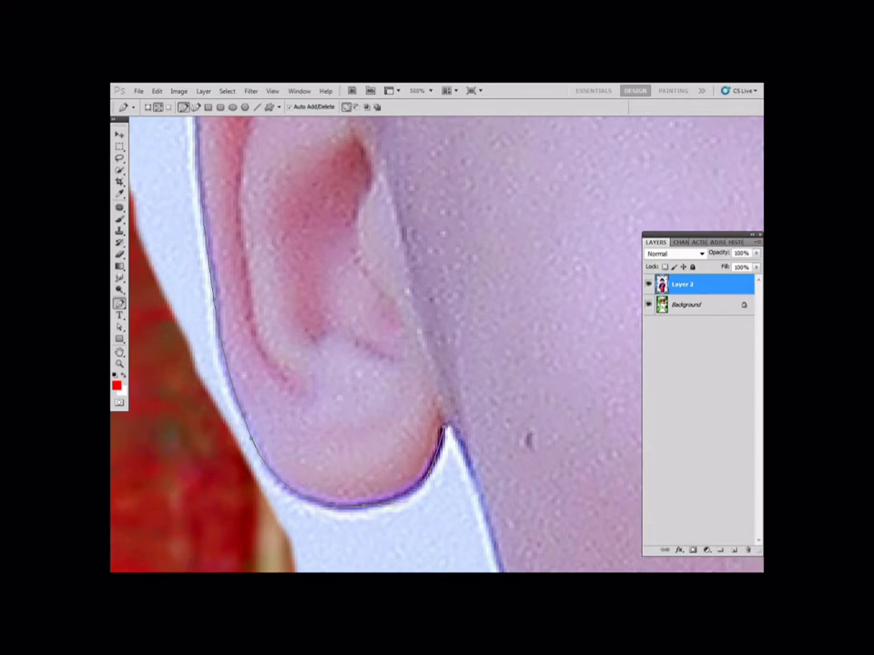
Continue the Pen path from the earlobe down the jaw and neck to the necklace on the image's left side
left_click_drag(501, 555, 421, 348)
left_click(426, 390)
left_click_drag(537, 555, 345, 297)
left_click(384, 365)
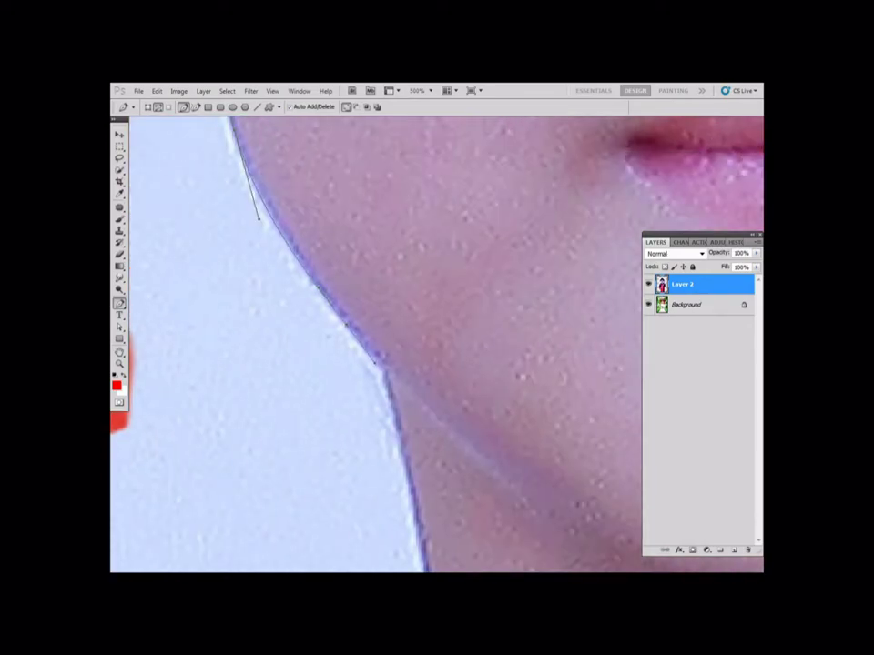
left_click(305, 275)
scroll(373, 346, "down", 5)
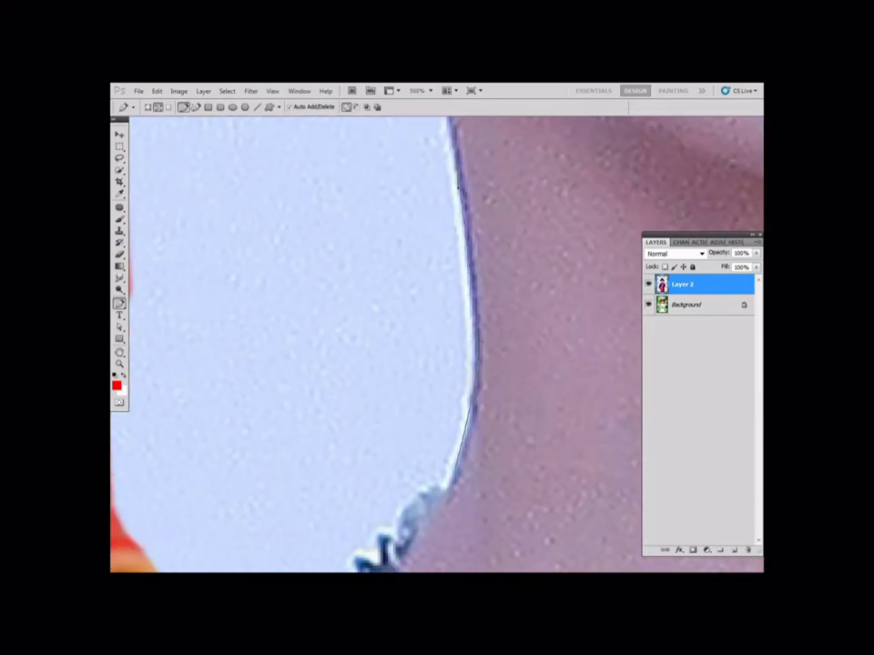
left_click_drag(446, 489, 468, 341)
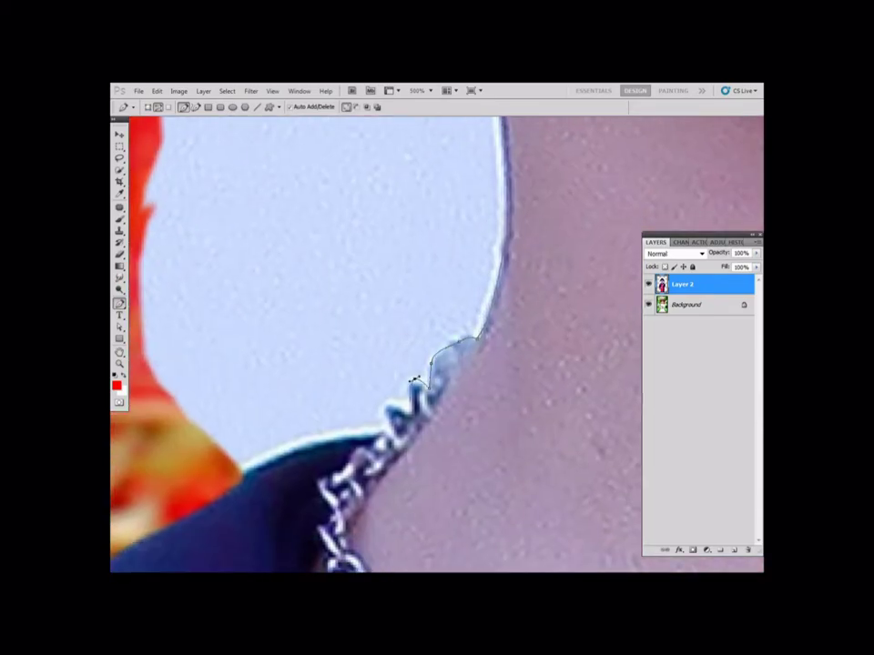
Trace the path around the necklace links and robe collar on the image's left side, and clear the enclosed backdrop
left_click(388, 429)
left_click_drag(389, 429, 526, 389)
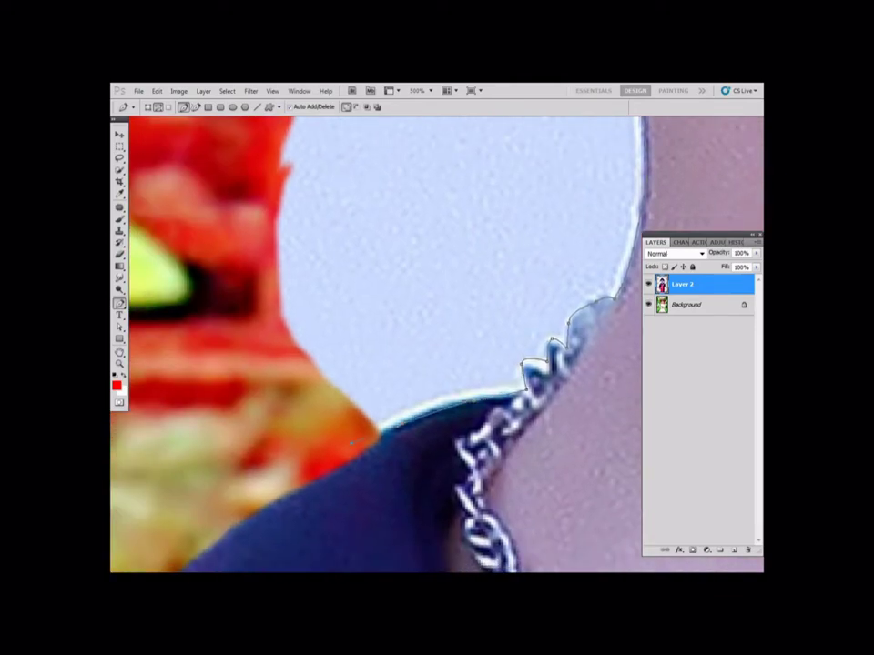
key("ctrl+0")
left_click_drag(398, 266, 473, 320)
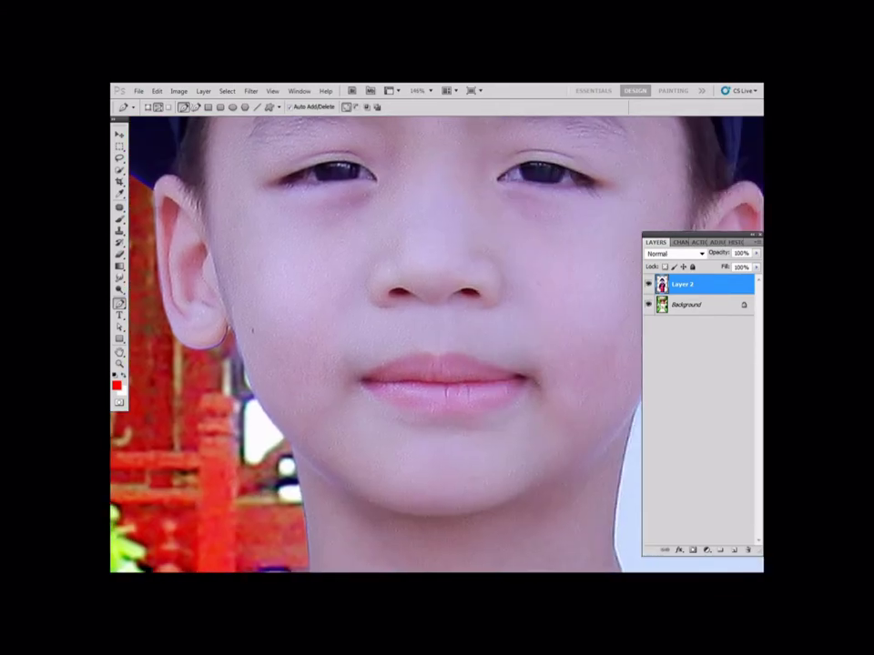
Trace a Pen path down the outer edge of the ear on the image's right side and around its lobe
left_click_drag(596, 246, 228, 341)
left_click_drag(332, 221, 518, 350)
left_click_drag(364, 464, 425, 420)
left_click_drag(407, 525, 475, 323)
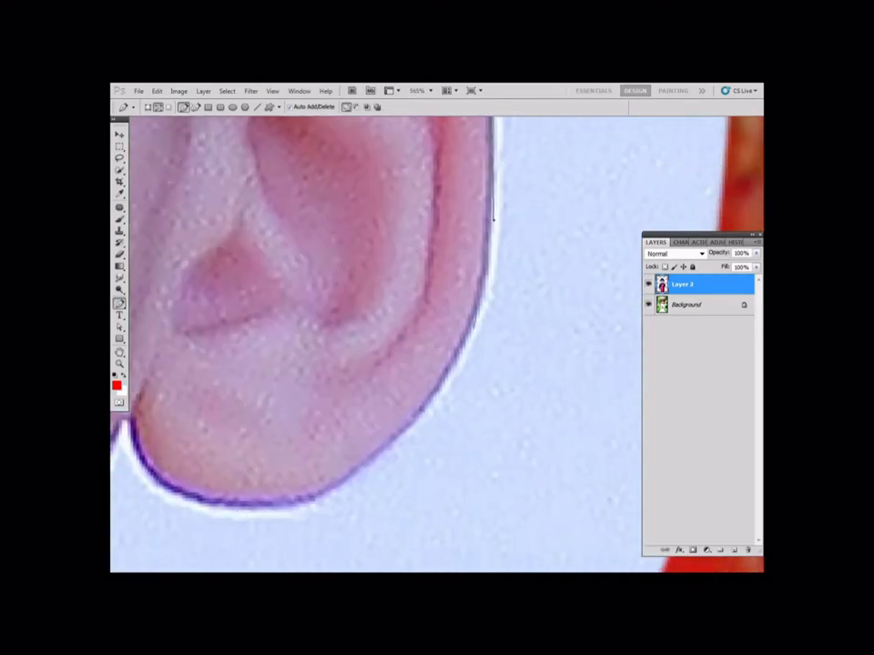
left_click_drag(421, 448, 519, 370)
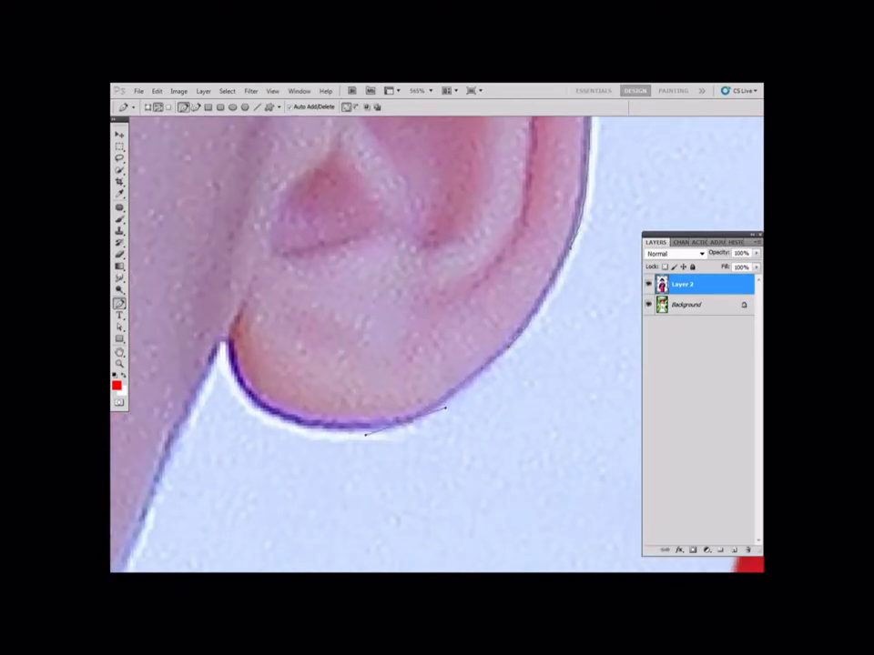
left_click_drag(224, 342, 395, 254)
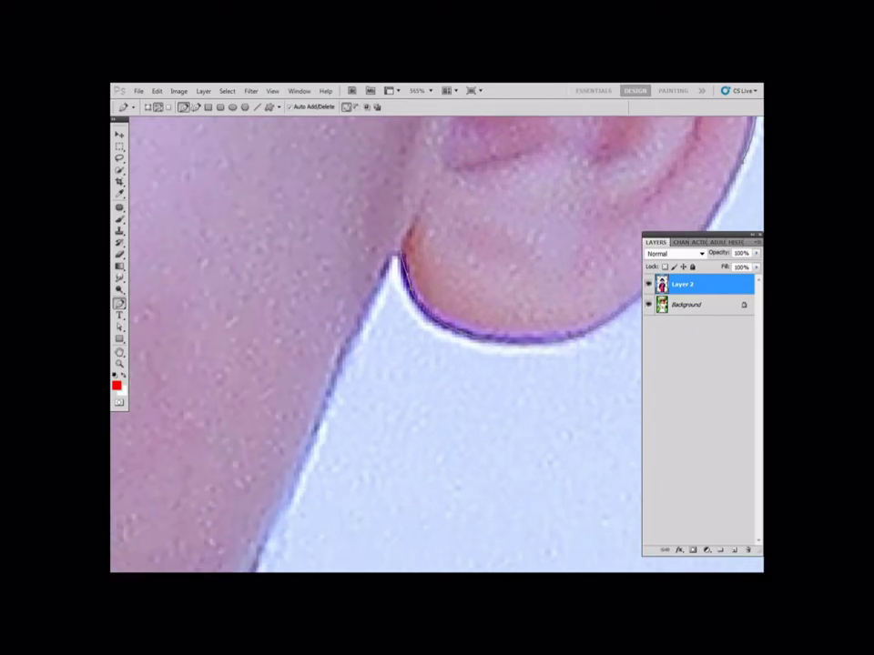
Continue the path from the earlobe along the jaw and down the neck to the necklace on the image's right side
left_click_drag(310, 411, 424, 313)
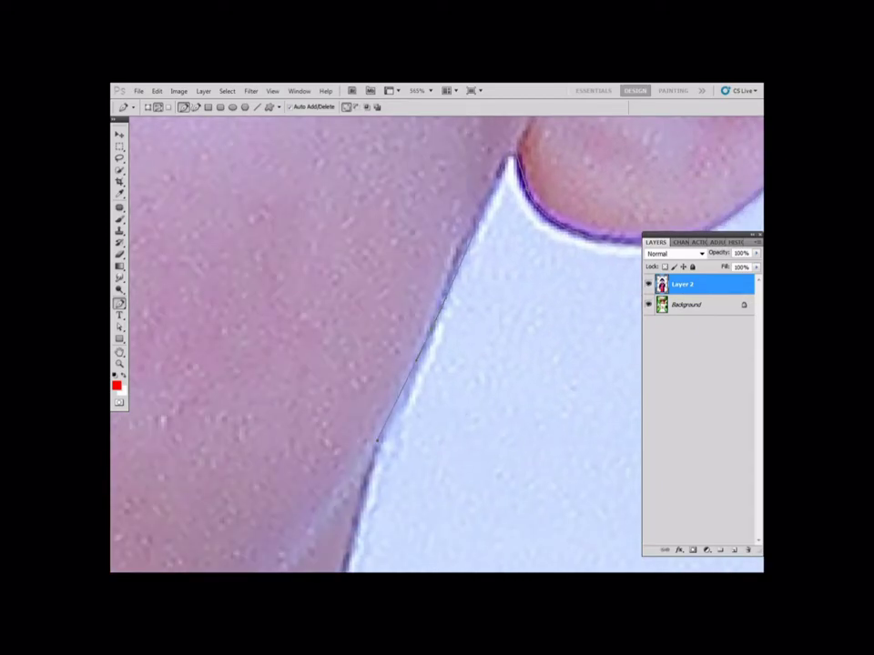
left_click_drag(377, 443, 397, 193)
left_click_drag(345, 427, 412, 137)
left_click_drag(385, 312, 379, 358)
left_click_drag(379, 359, 331, 150)
left_click_drag(321, 287, 329, 340)
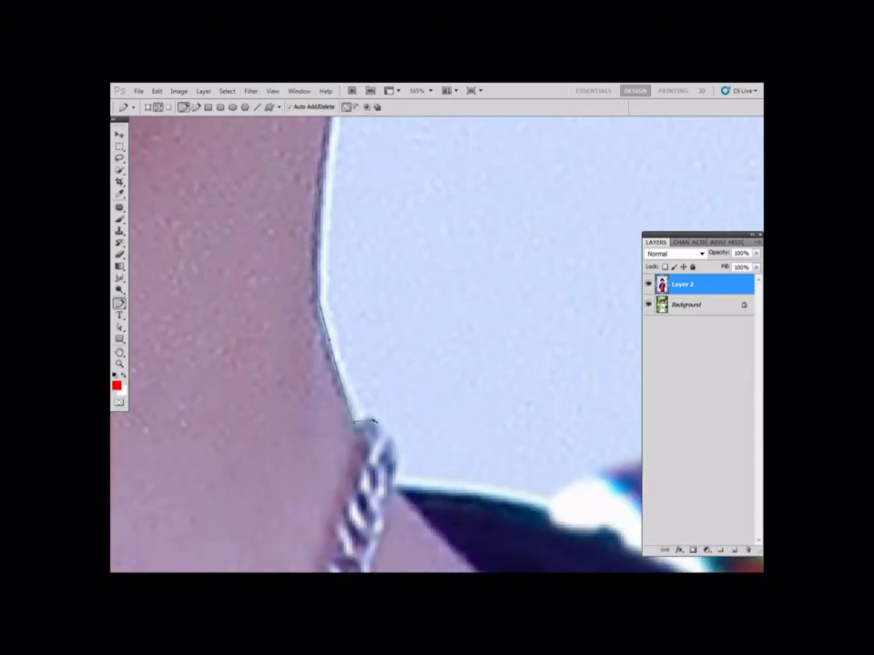
Trace the path around the necklace chain and along the robe's collar and shoulder edge on the image's right side
left_click(394, 484)
left_click_drag(546, 509, 338, 383)
left_click_drag(345, 393, 402, 421)
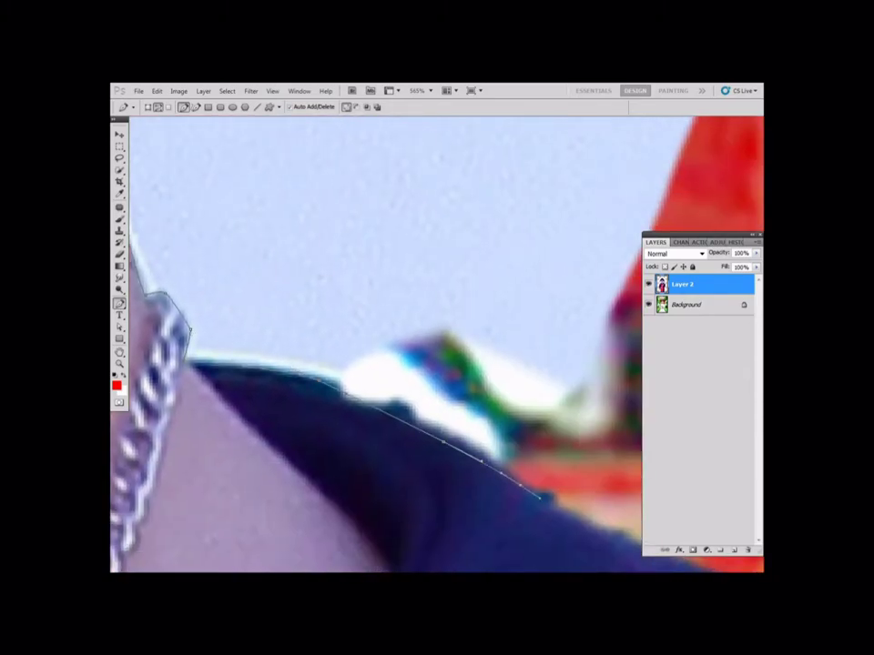
key("ctrl+minus")
key("ctrl+minus")
key("ctrl+minus")
key("ctrl+minus")
left_click_drag(573, 511, 289, 445)
left_click_drag(437, 455, 254, 367)
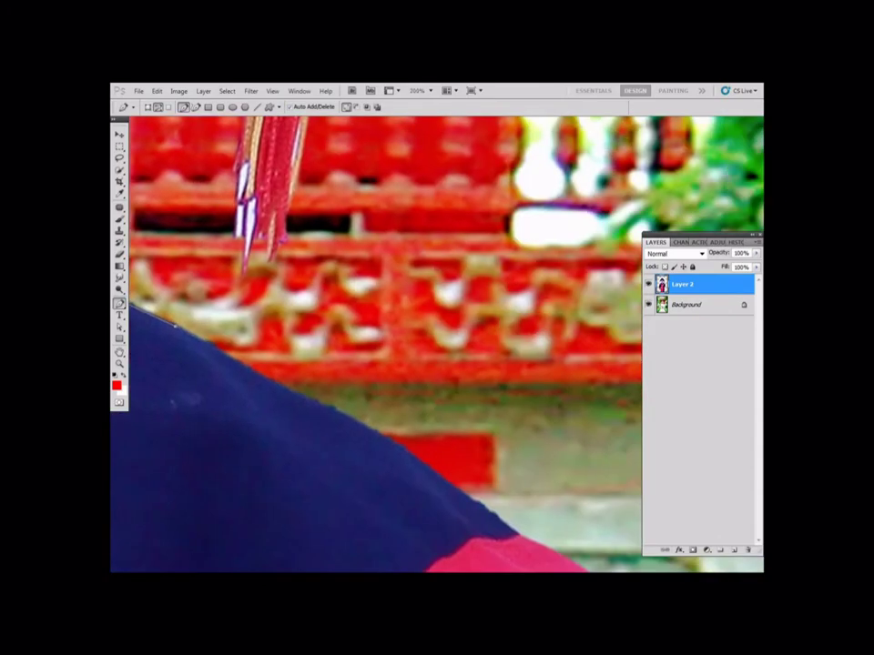
Carry the path beyond the shoulder and across the tassel's lower end, and clear the enclosed backdrop beside the neck
left_click_drag(437, 455, 367, 434)
left_click_drag(337, 349, 593, 571)
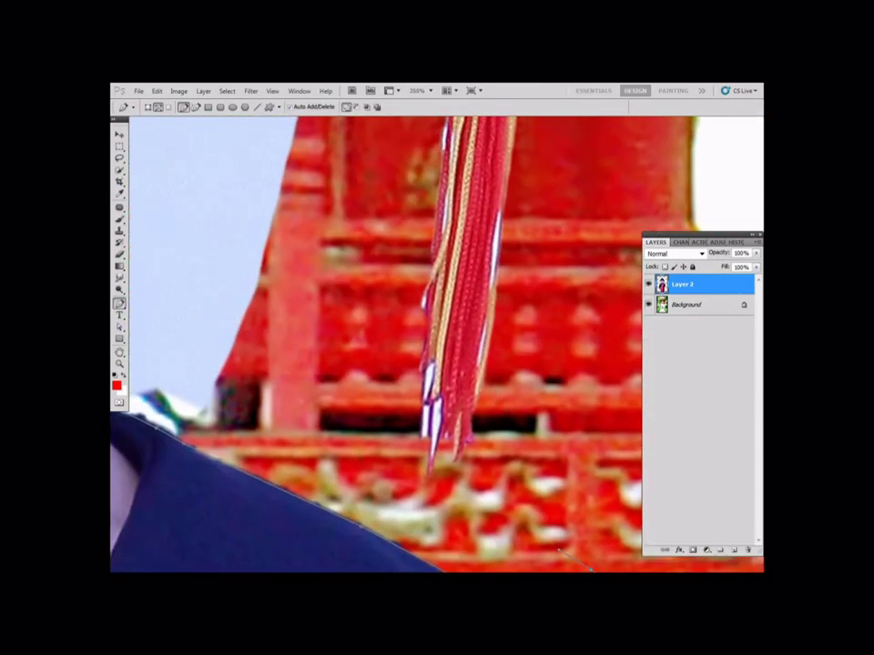
left_click_drag(418, 406, 396, 382)
left_click_drag(396, 273, 422, 367)
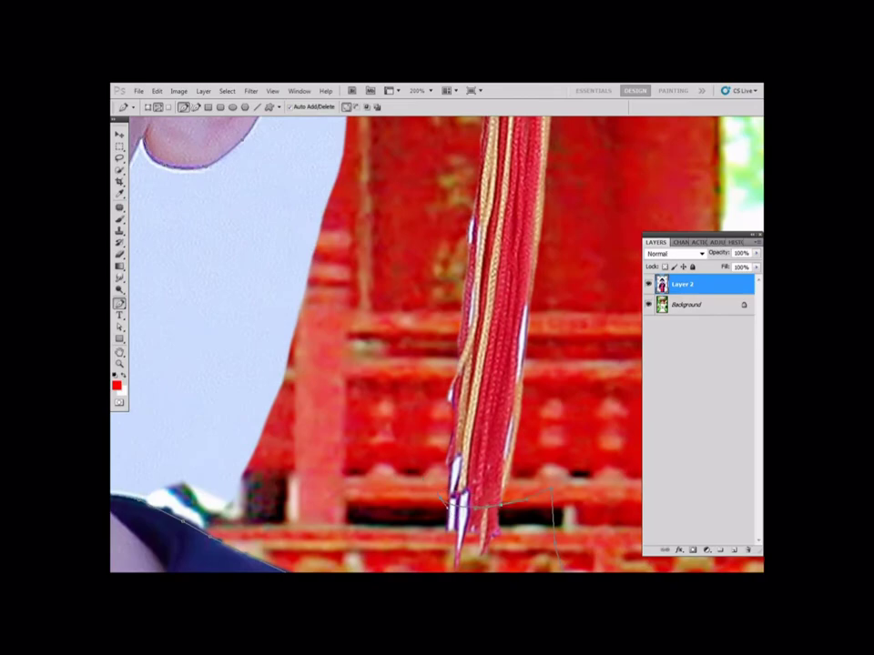
key("ctrl+0")
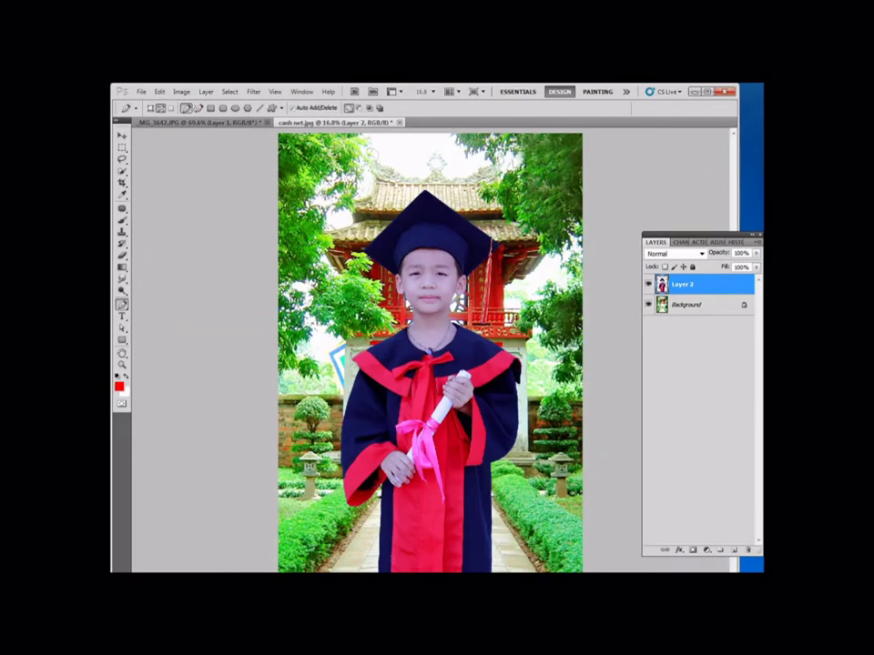
Extend the canvas to the right with the Crop tool, roughly doubling its width beside the composite
key("v")
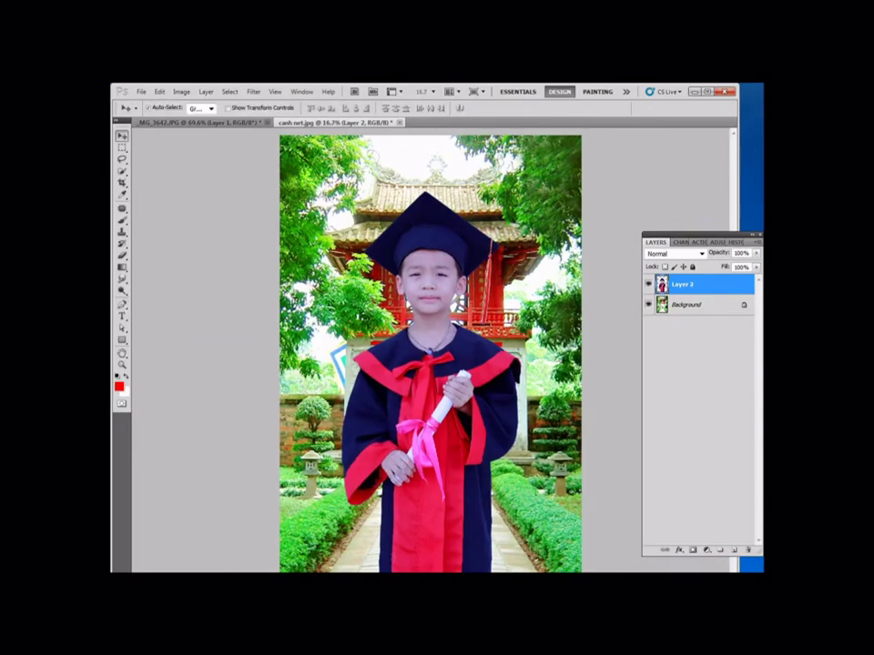
key("ctrl+minus")
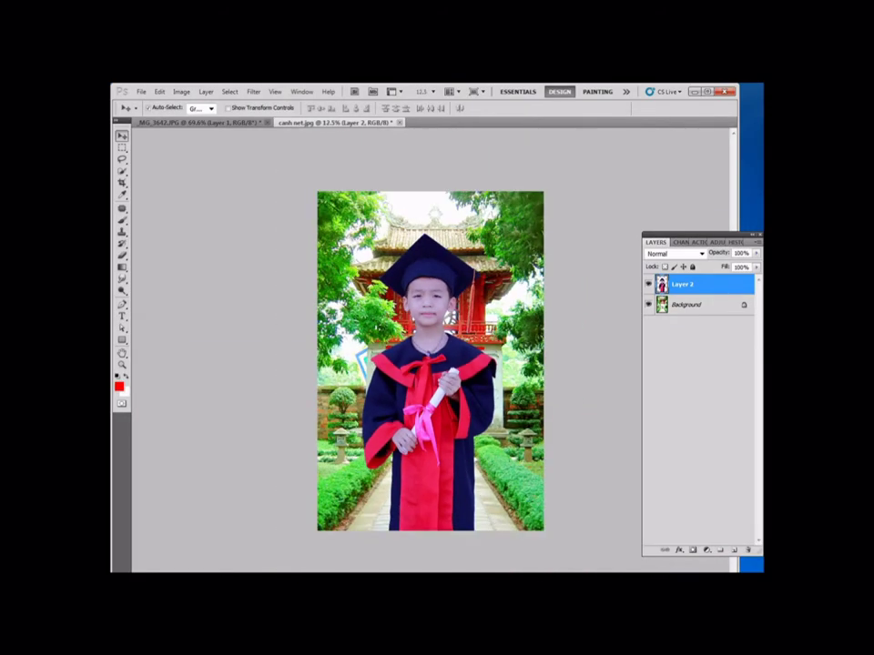
key("ctrl+minus")
key("c")
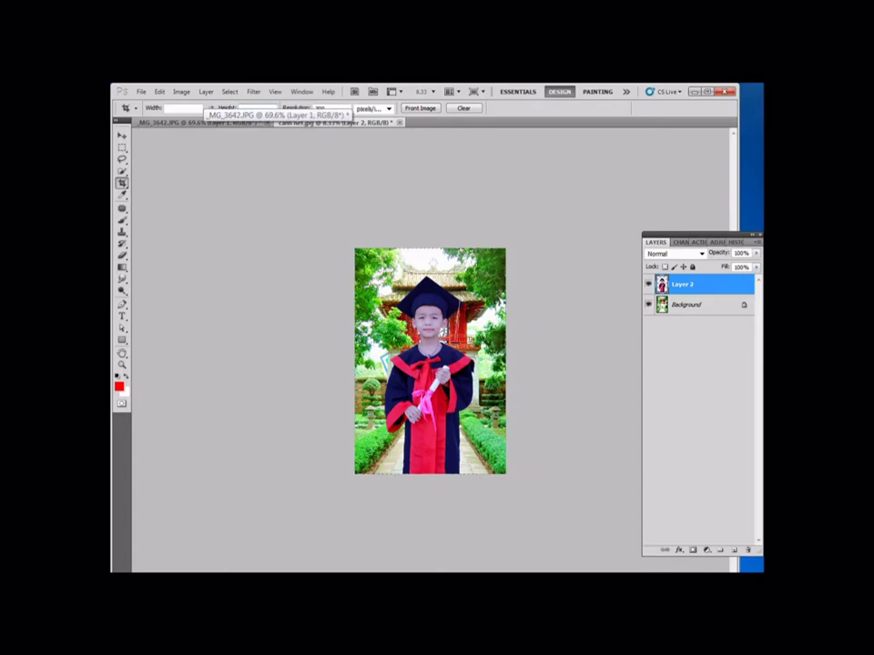
left_click_drag(355, 248, 506, 475)
left_click_drag(506, 362, 666, 361)
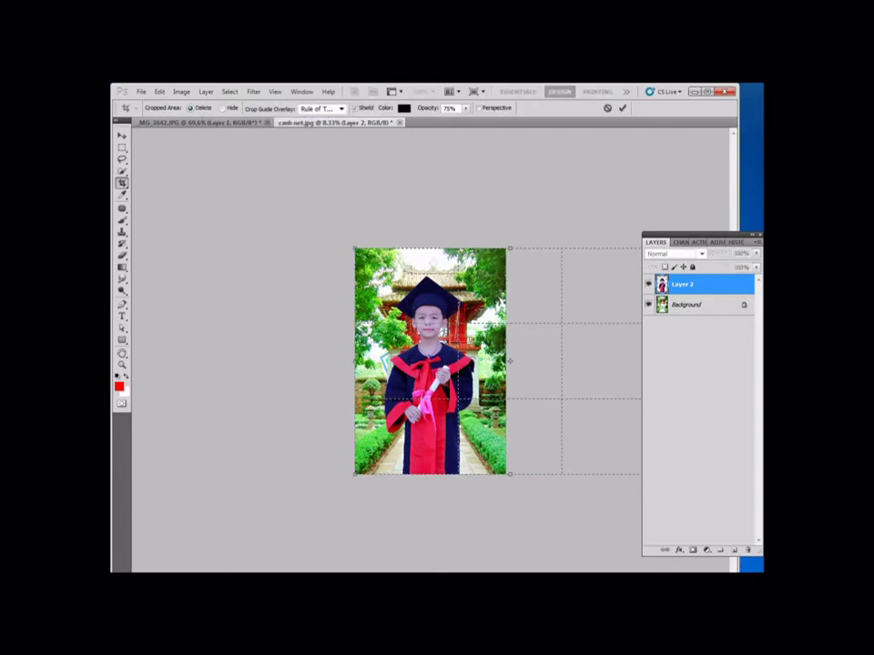
key("Return")
Copy the portrait from _MG_3642.JPG into the composite and position it over the blank half of the canvas
left_click_drag(200, 123, 224, 282)
left_click_drag(696, 305, 564, 304)
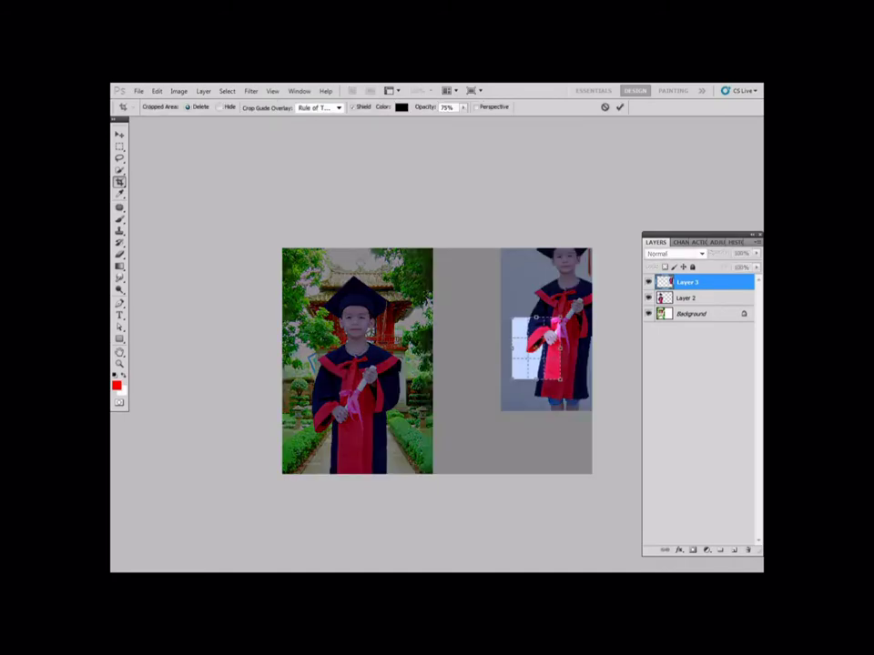
key("Escape")
key("v")
left_click_drag(562, 327, 500, 391)
Scale the copied portrait to 119.46% and shift it right to fill the blank half of the canvas
key("ctrl+t")
left_click_drag(574, 271, 585, 257)
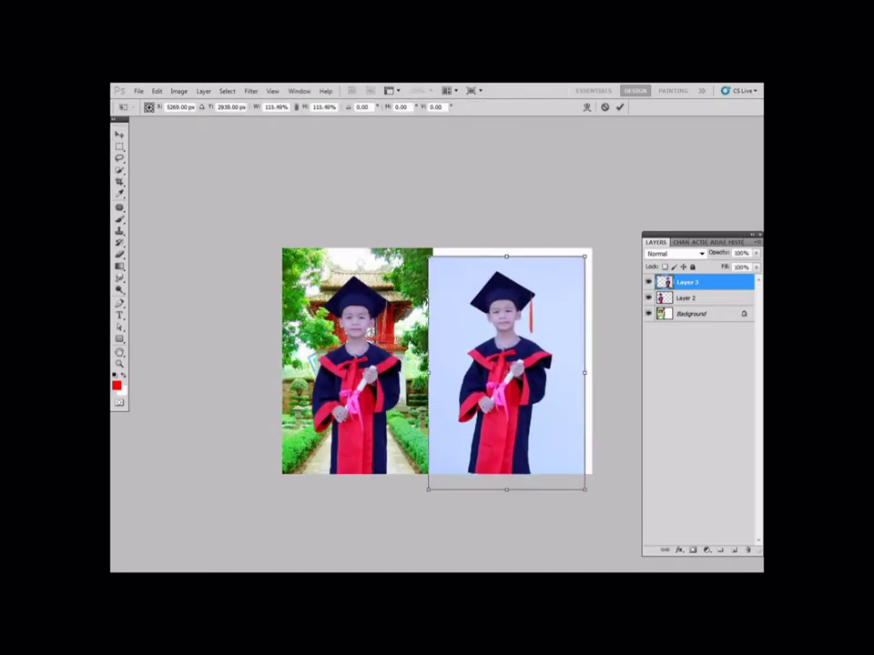
left_click_drag(585, 489, 591, 489)
key("Right")
key("Right")
key("Right")
key("Right")
key("Right")
key("Right")
key("Right")
key("Right")
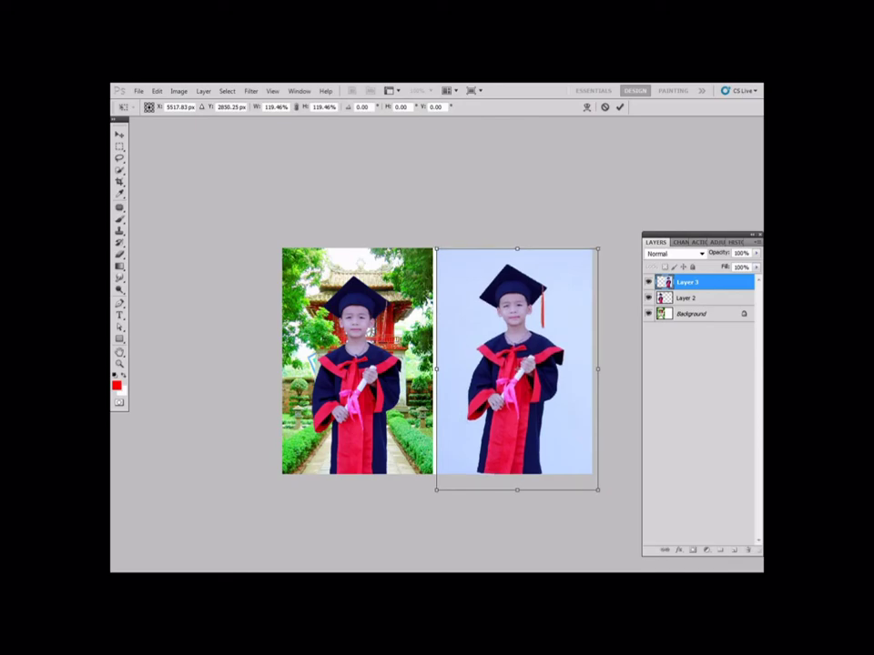
key("Return")
Revert _MG_3642.JPG to its opening snapshot and copy the original portrait onto the composite's blank half
scroll(415, 317, "up", 10)
left_click_drag(619, 309, 164, 346)
left_click_drag(546, 328, 401, 351)
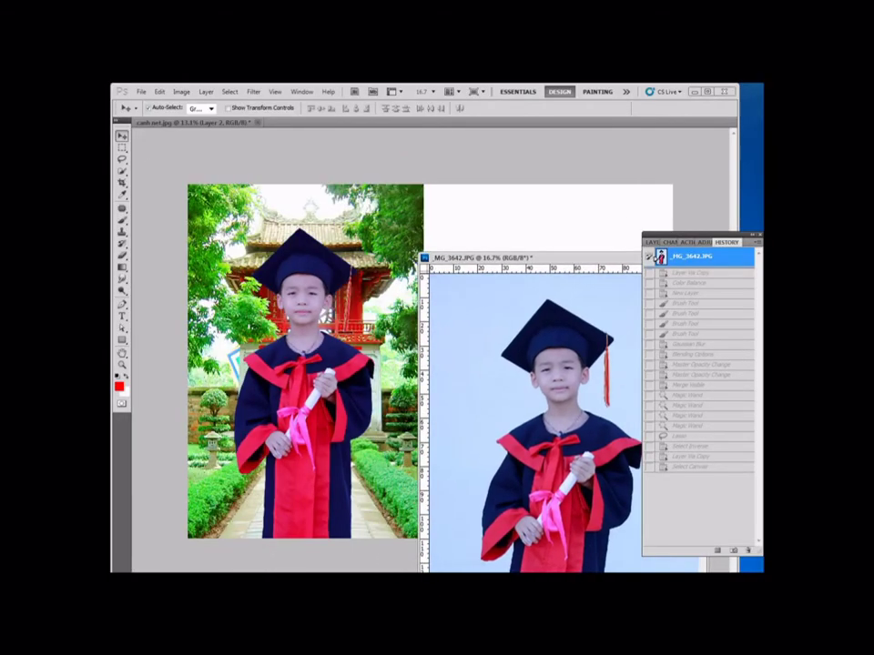
left_click(652, 242)
left_click_drag(669, 285, 537, 239)
key("f")
left_click_drag(373, 364, 442, 343)
Enlarge the original portrait proportionally and align it beside the temple garden composite
key("ctrl+minus")
key("ctrl+minus")
key("ctrl+t")
left_click_drag(510, 251, 522, 234, "alt+shift")
left_click_drag(446, 319, 457, 312)
key("Return")
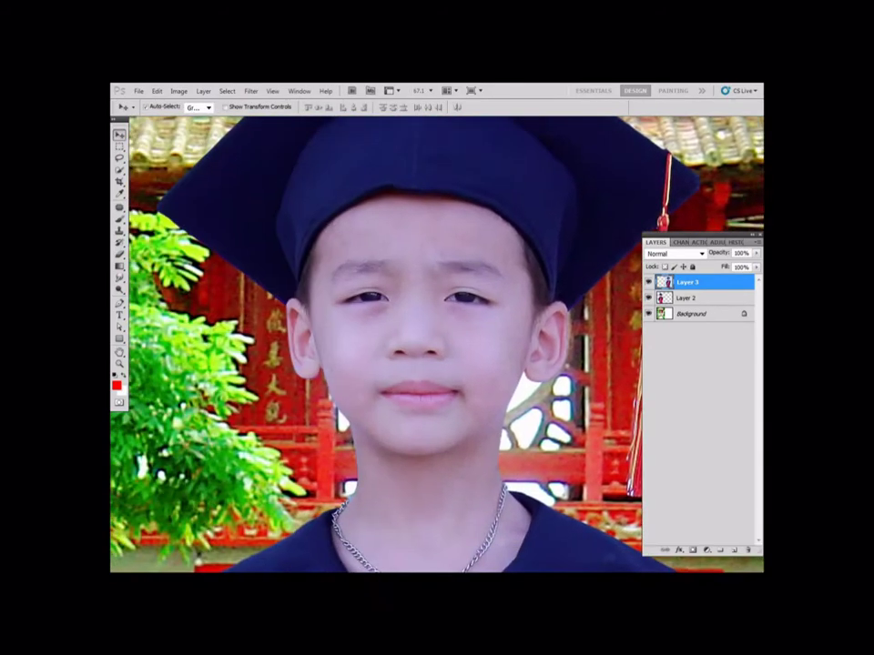
Select the upper face on Layer 2 and enlarge the eye on the image's left with a 91 px Liquify Bloat brush
left_click_drag(510, 355, 386, 365)
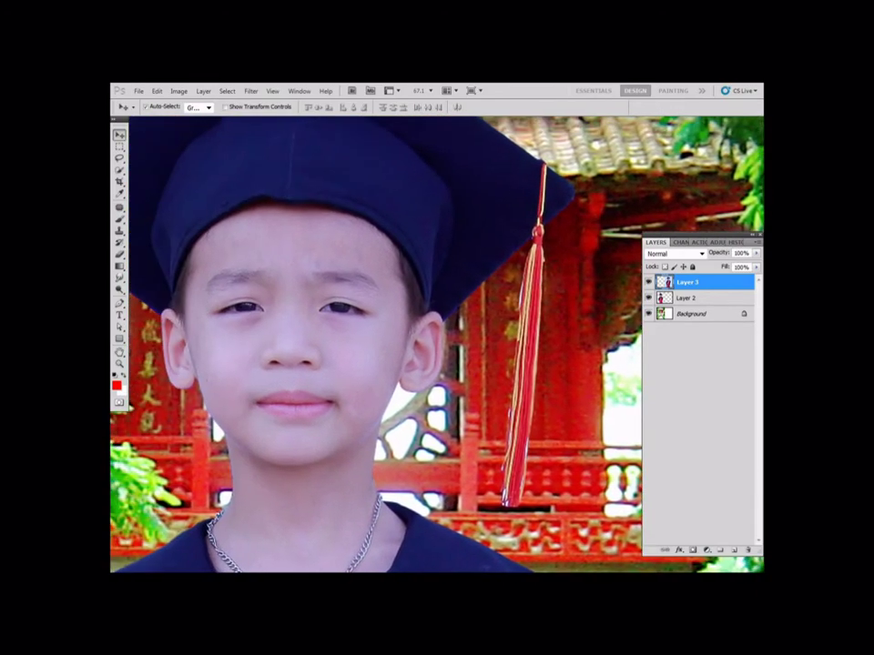
key("alt+bracketleft")
key("m")
left_click_drag(167, 219, 427, 374)
key("ctrl+shift+x")
key("ctrl+plus")
left_click_drag(237, 229, 391, 230)
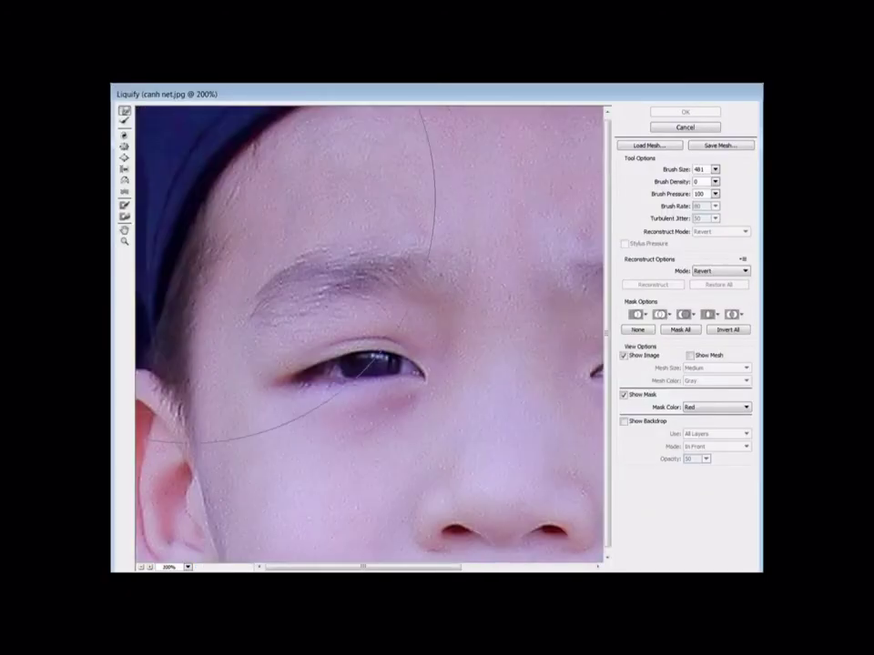
key("b")
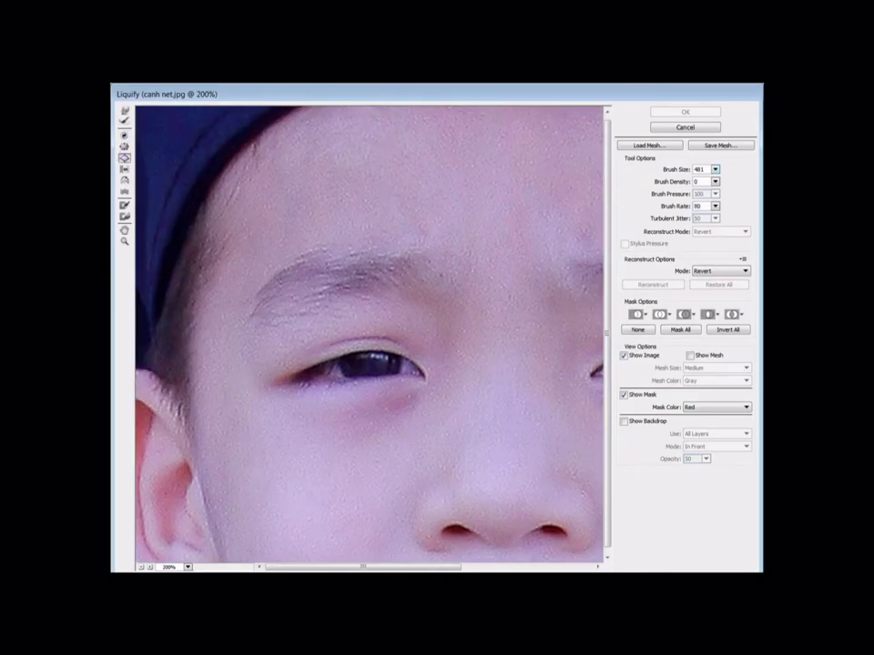
left_click(367, 356)
left_click(365, 357)
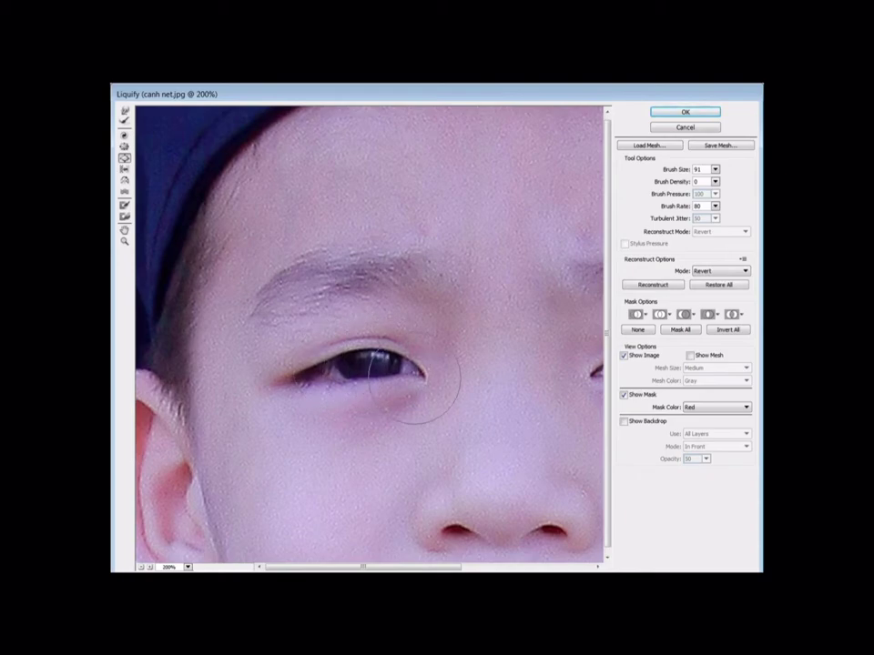
Enlarge the other eye with Bloat, refine both eyes with a 91 px Forward Warp brush, and apply Liquify
scroll(414, 378, "right", 5)
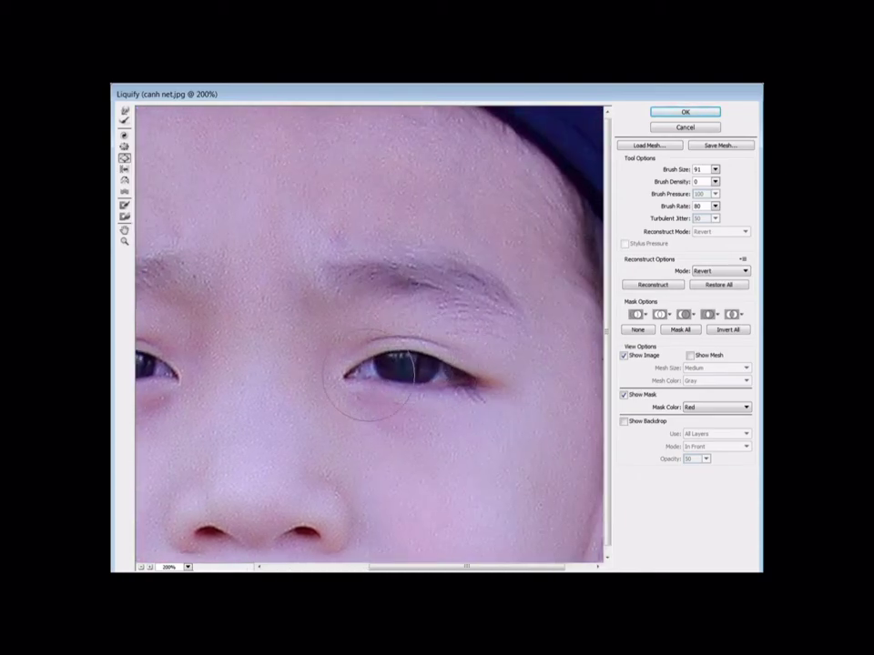
key("w")
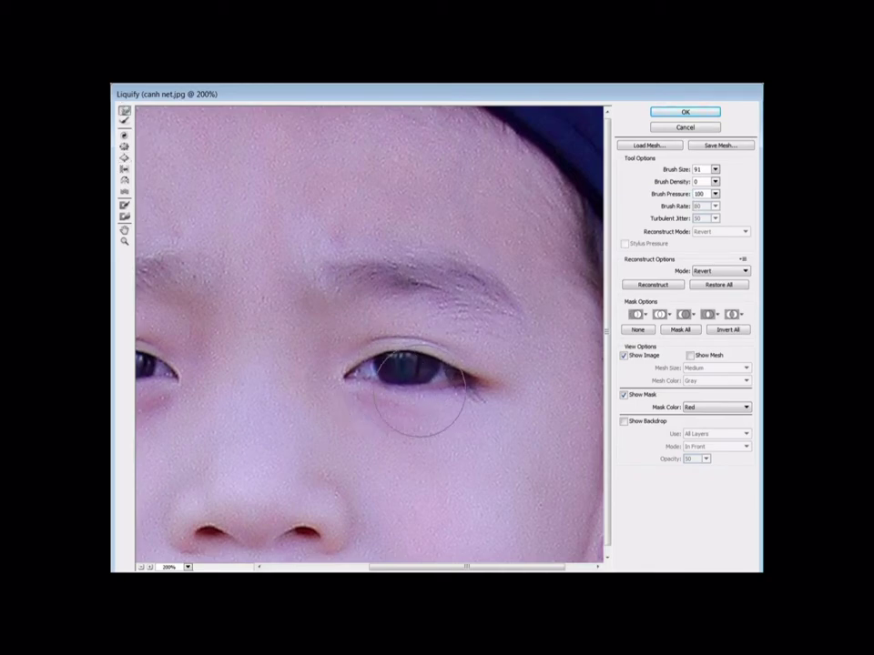
scroll(331, 376, "left", 5)
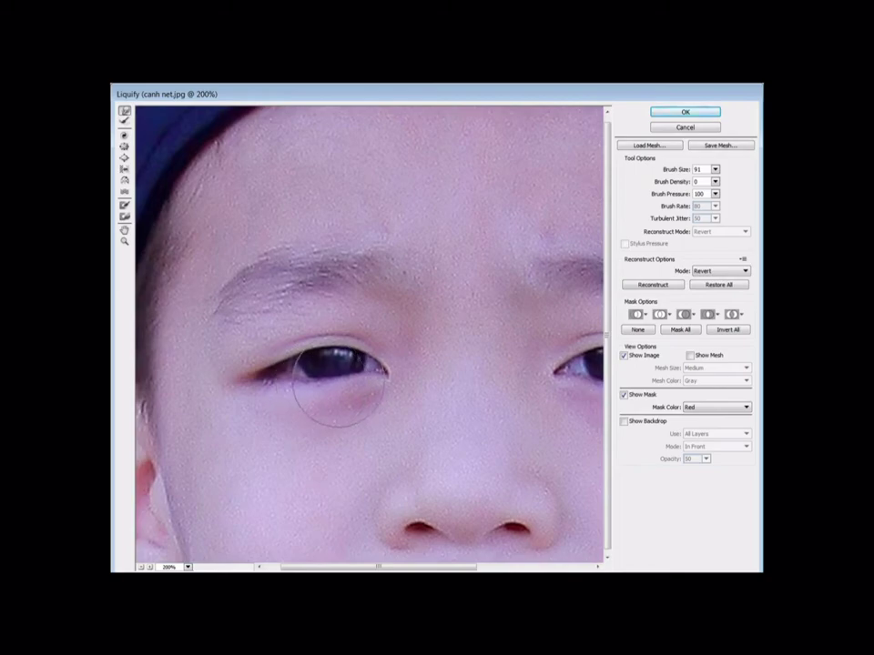
key("Return")
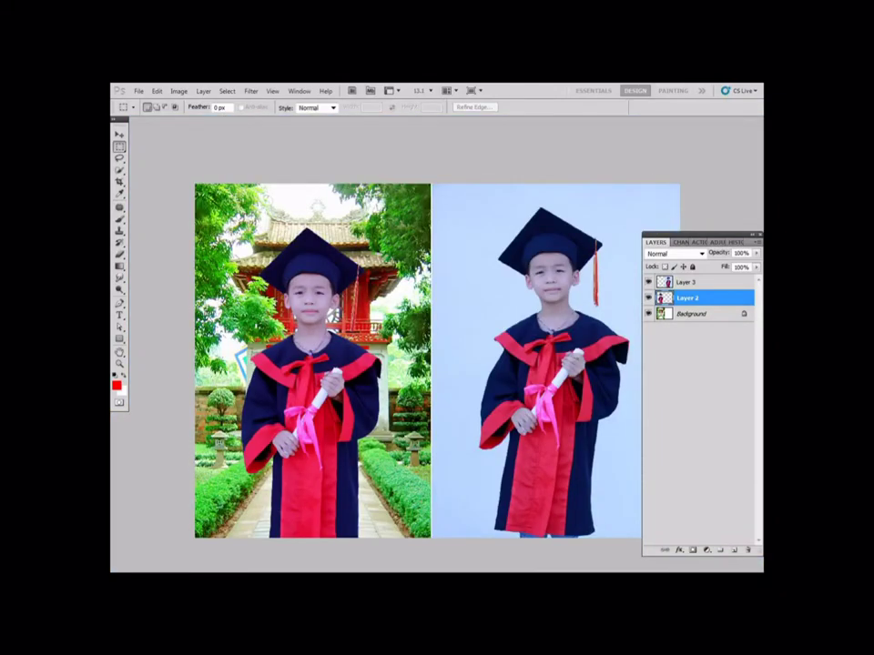
Add the text "VAN SON STUDIO" in dark blue Times New Roman Bold, 90 pt, across the lower part of the composite
key("t")
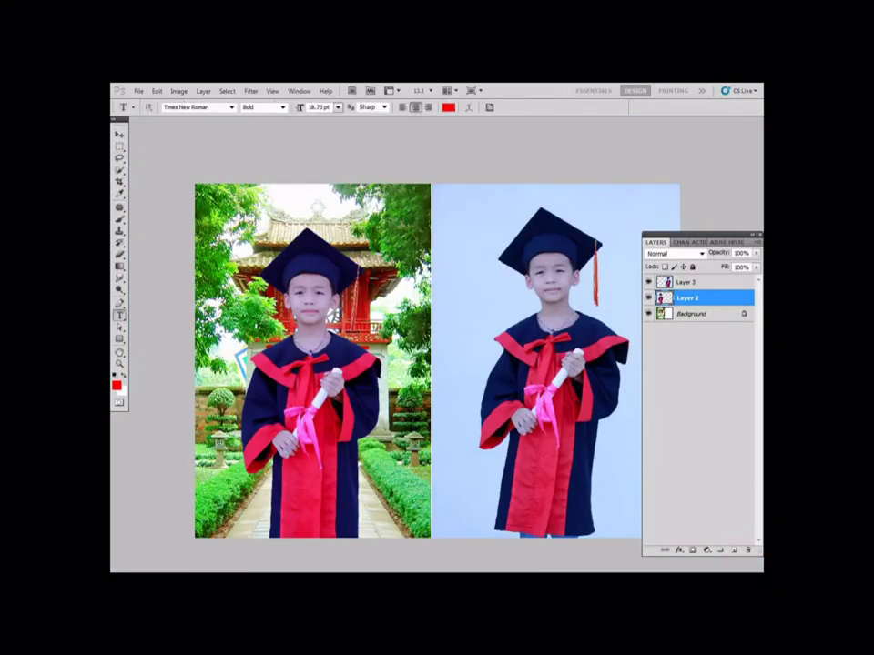
left_click(448, 107)
left_click(472, 447)
left_click(452, 442)
left_click(565, 398)
left_click(332, 498)
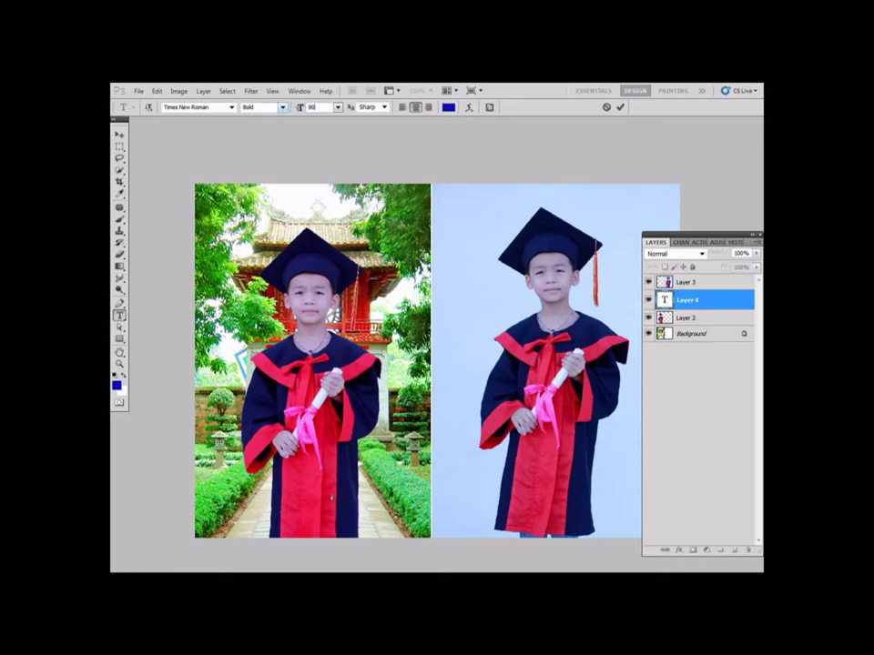
type("VAN SON STUDIO")
key("ctrl+Return")
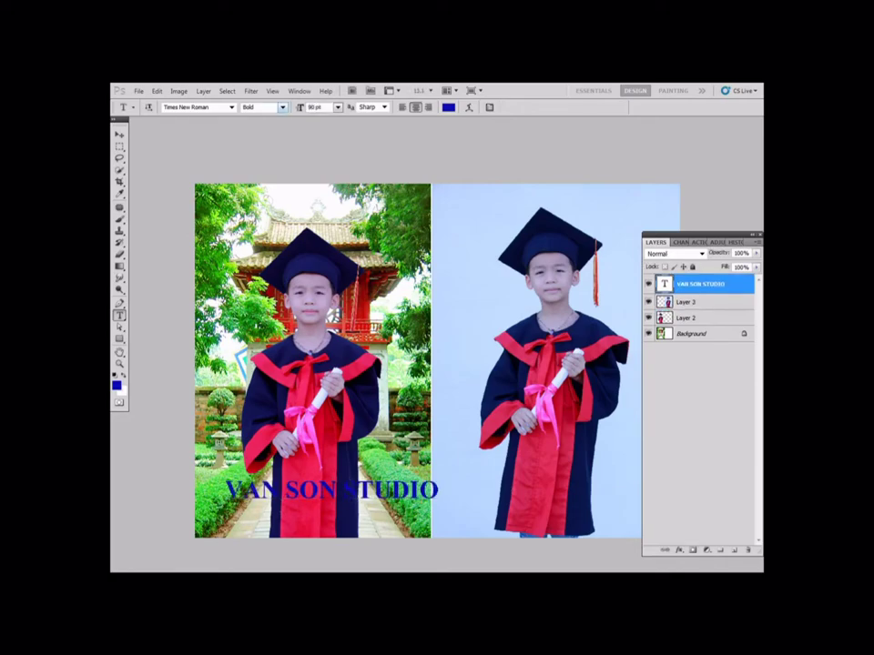
Align the VAN SON STUDIO text to the horizontal centre of the Background layer
key("ctrl+t")
key("Return")
left_click(693, 334, "ctrl")
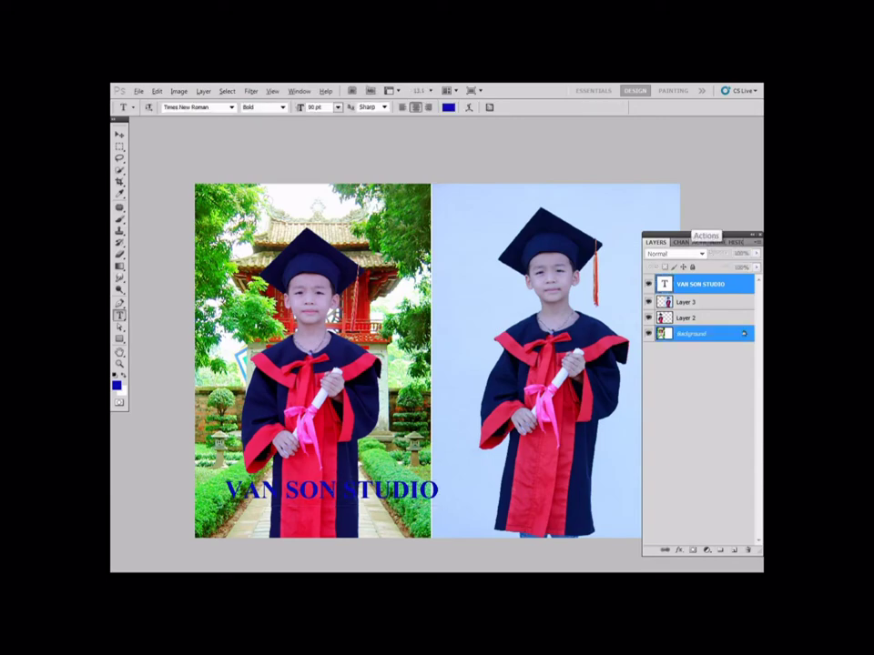
key("alt+l")
key("i")
key("h")
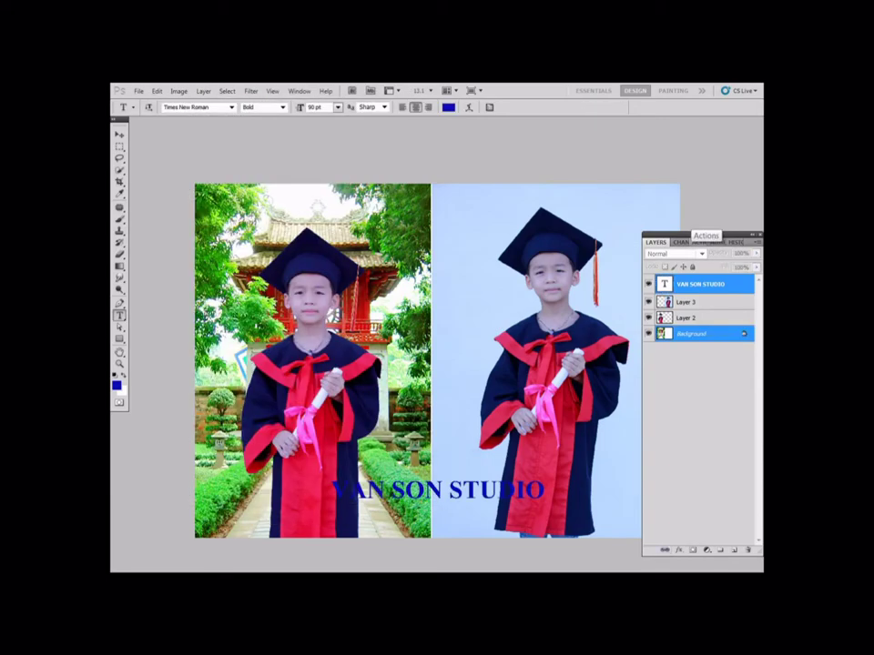
Add a Stroke effect to the VAN SON STUDIO text and set its layer opacity to 30%
left_click(679, 550)
left_click(674, 542)
left_click(590, 271)
left_click(333, 405)
key("Return")
key("Return")
key("v")
key("3")
key("ctrl+minus")
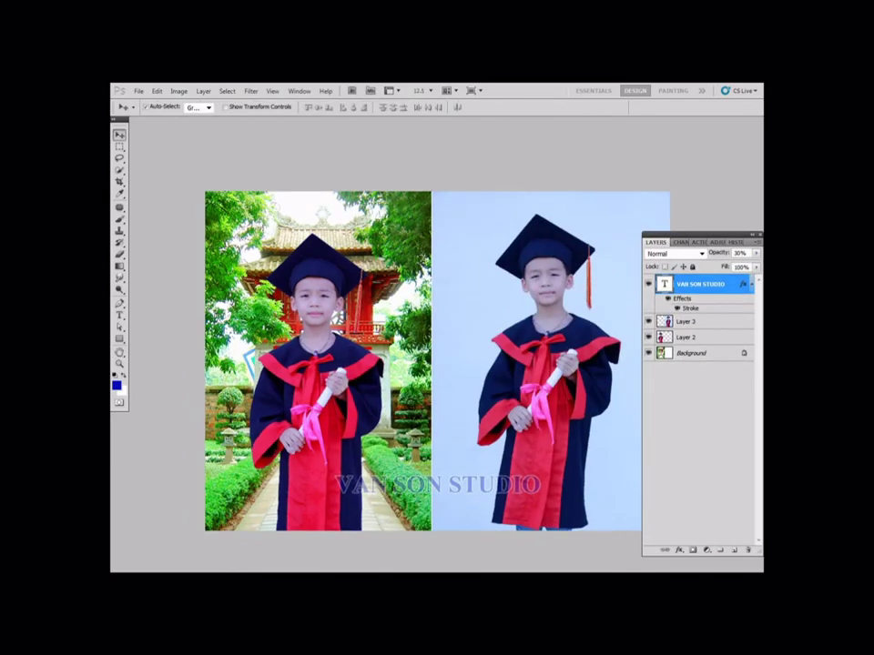